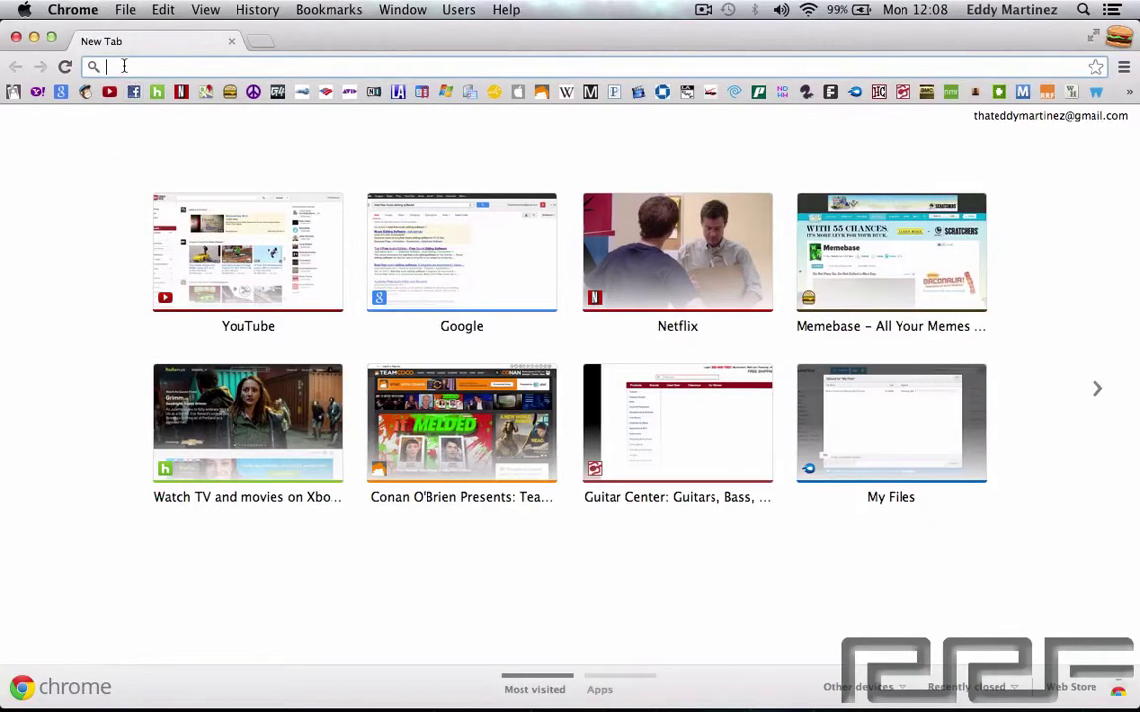
# Step: Load Google via 'goo' in the address bar and search for 'audacity'
pyautogui.click(123, 66)
pyautogui.write('google.com')
pyautogui.press('Return')
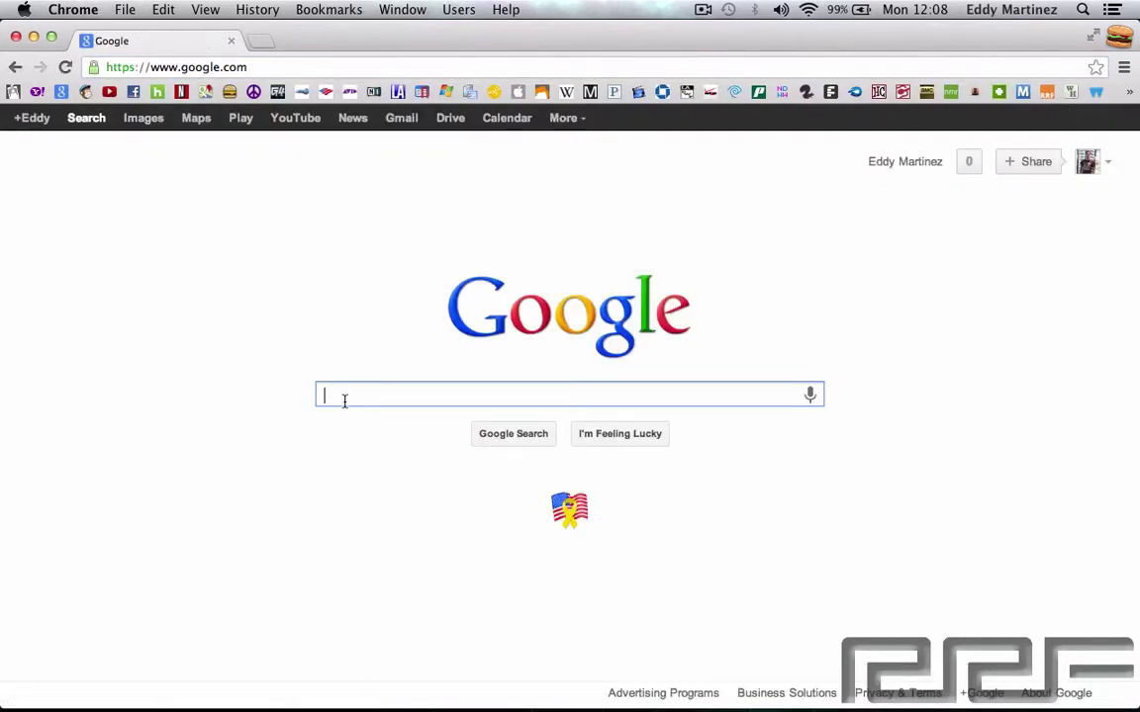
pyautogui.write('auda')
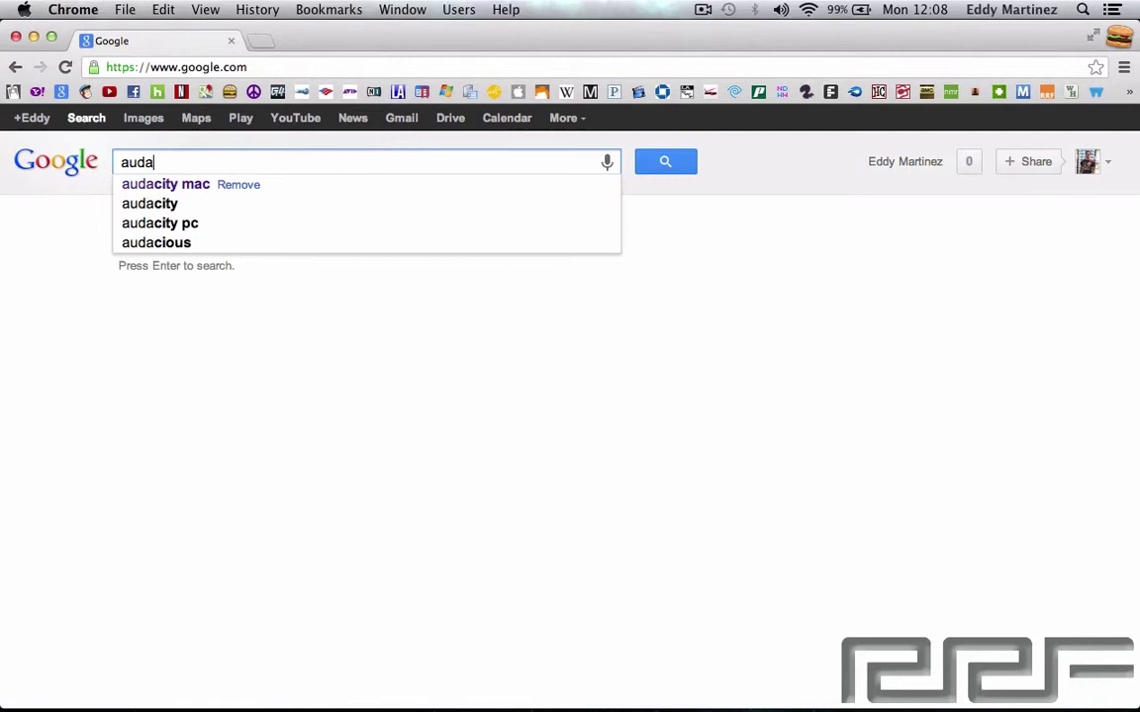
pyautogui.write('city')
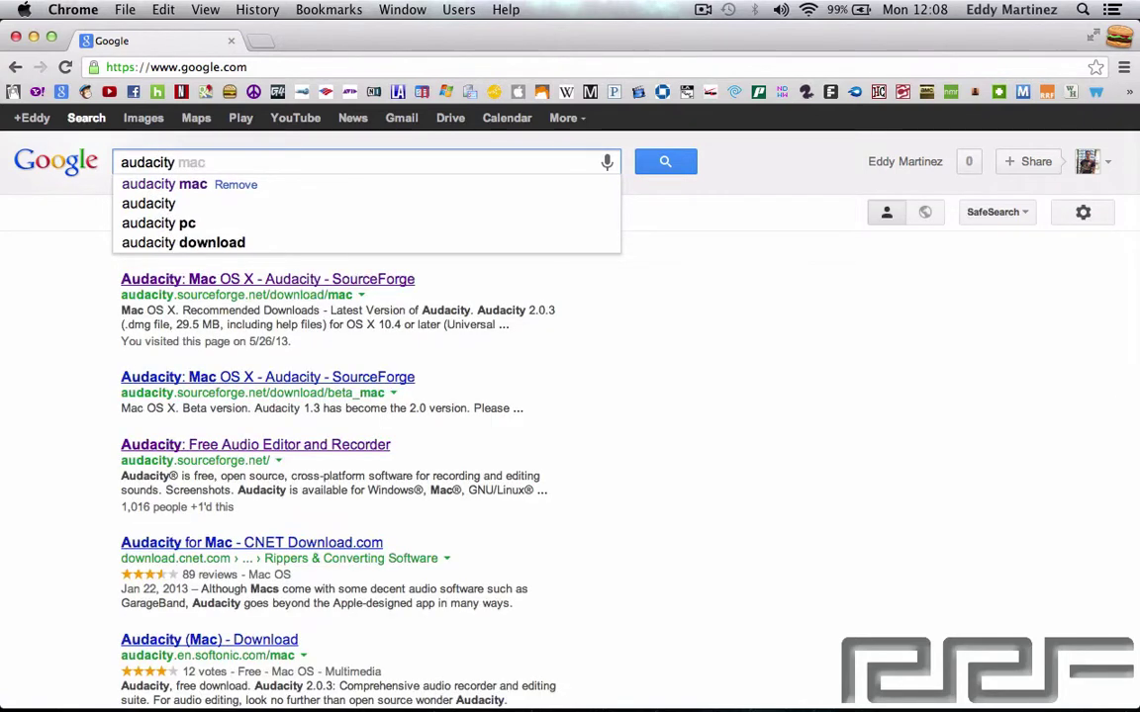
pyautogui.press('Return')
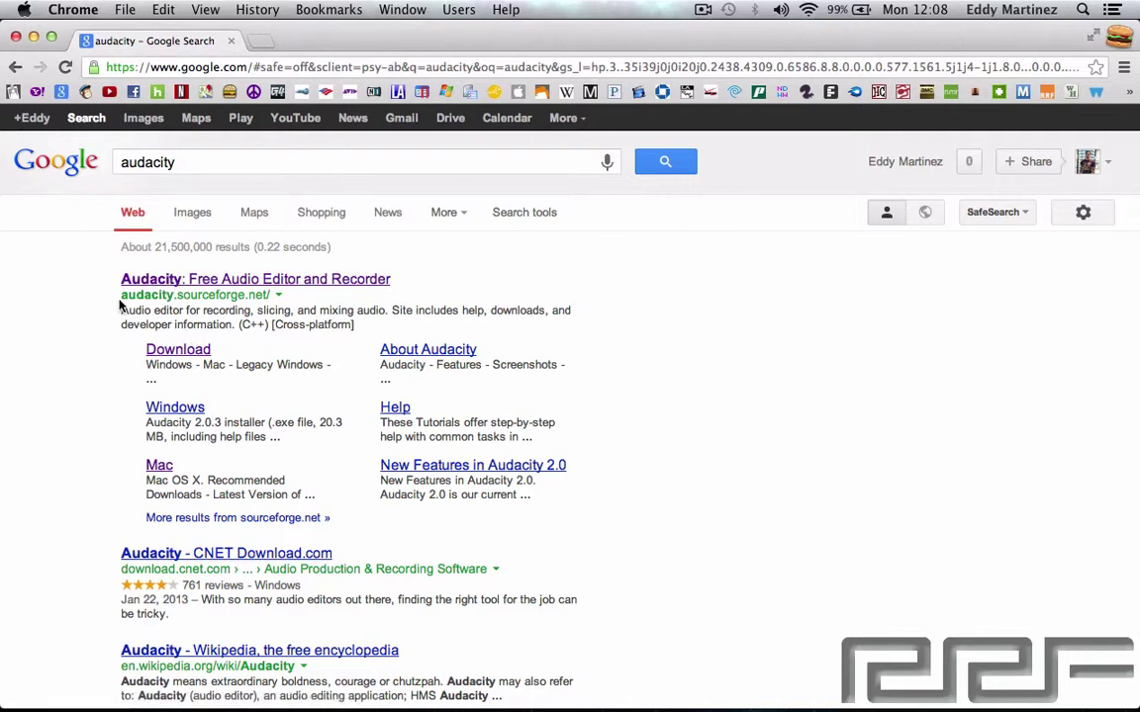
pyautogui.moveTo(119, 296); pyautogui.dragTo(268, 294)
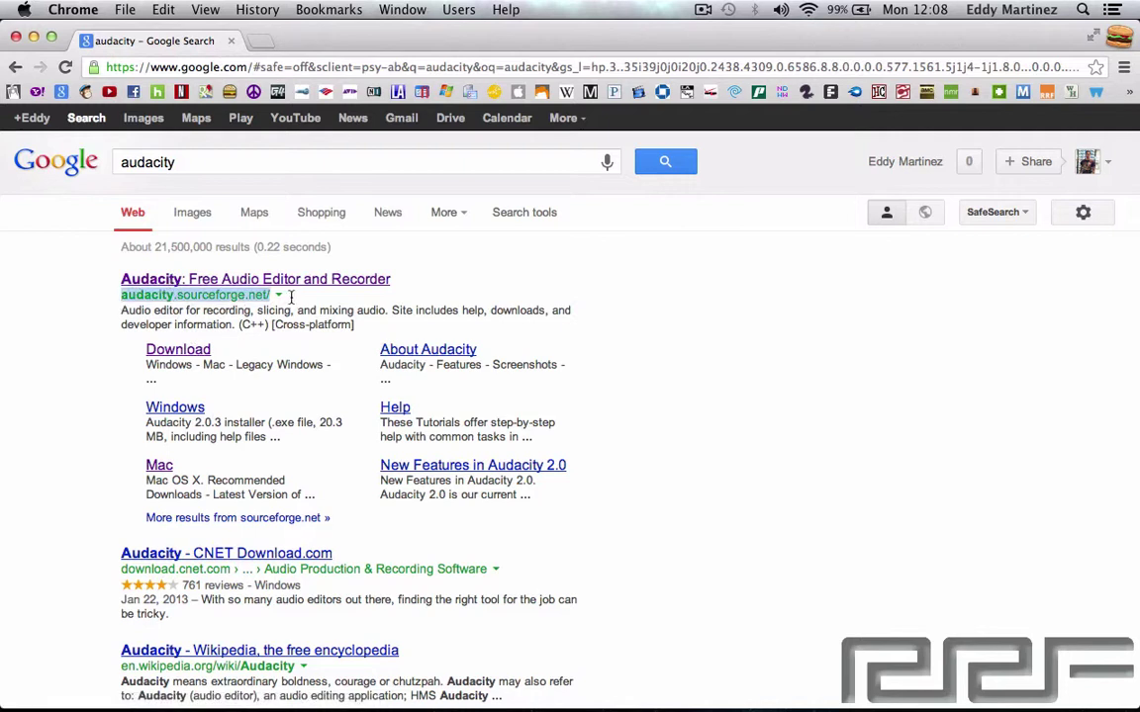
# Step: Open the Audacity SourceForge site, view its Screenshots page, then return to the home page
pyautogui.click(211, 285)
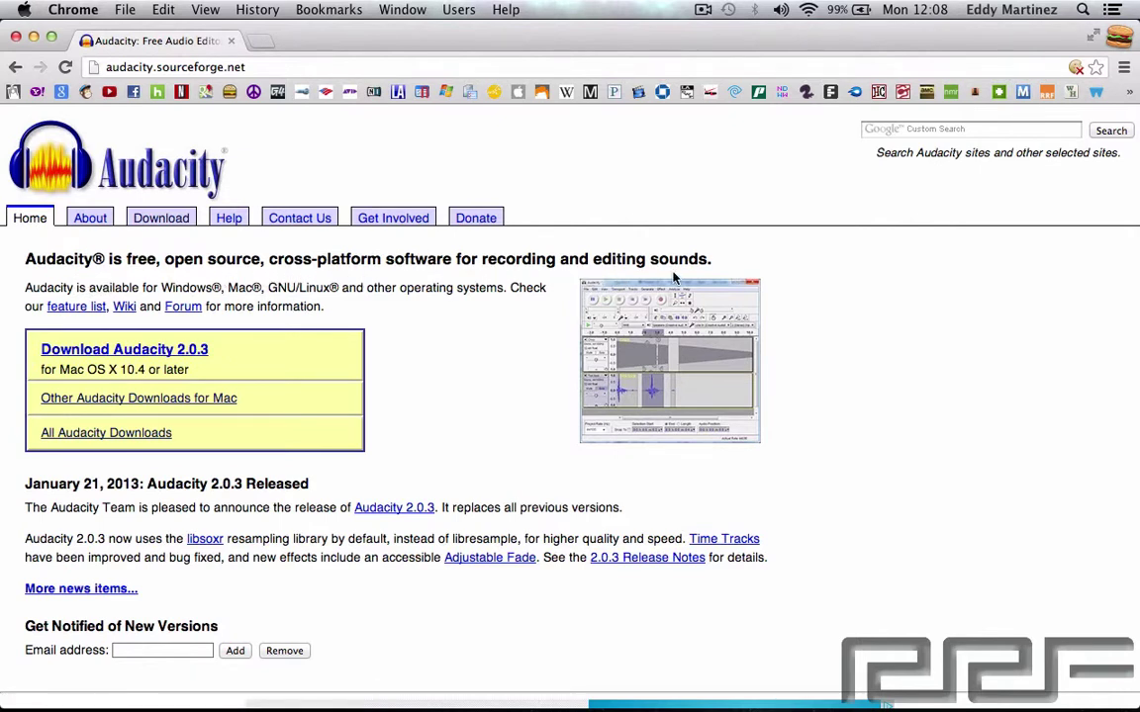
pyautogui.click(598, 374)
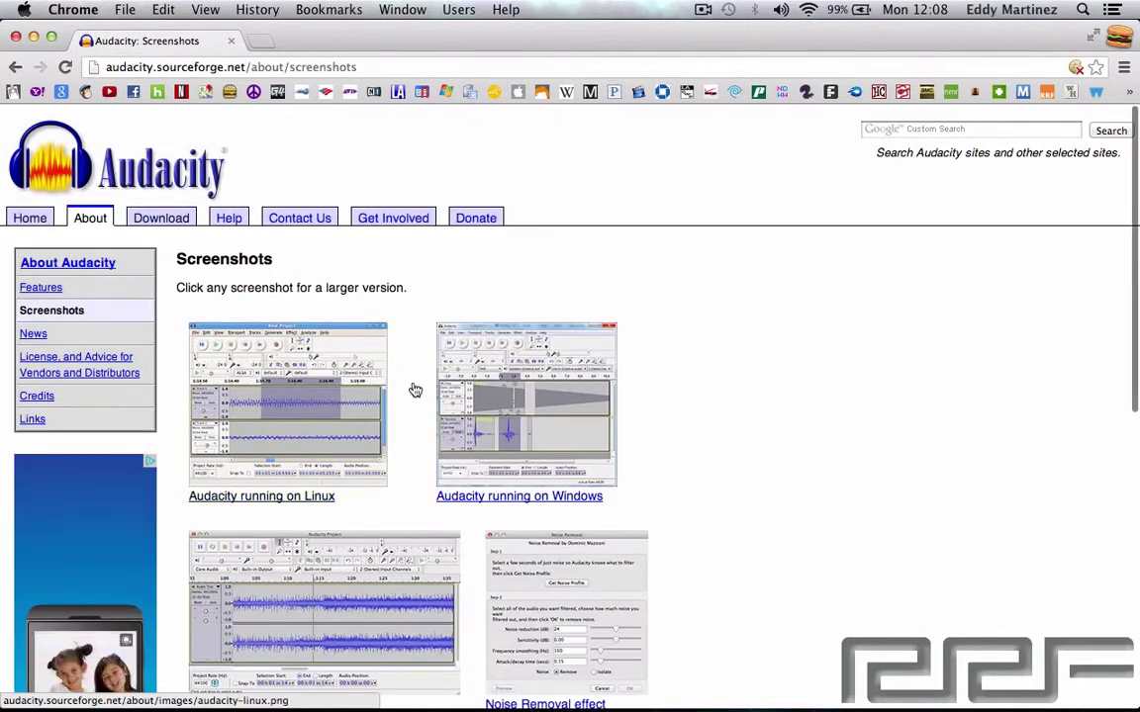
pyautogui.scroll(-3, 702, 400)
pyautogui.scroll(3, 703, 400)
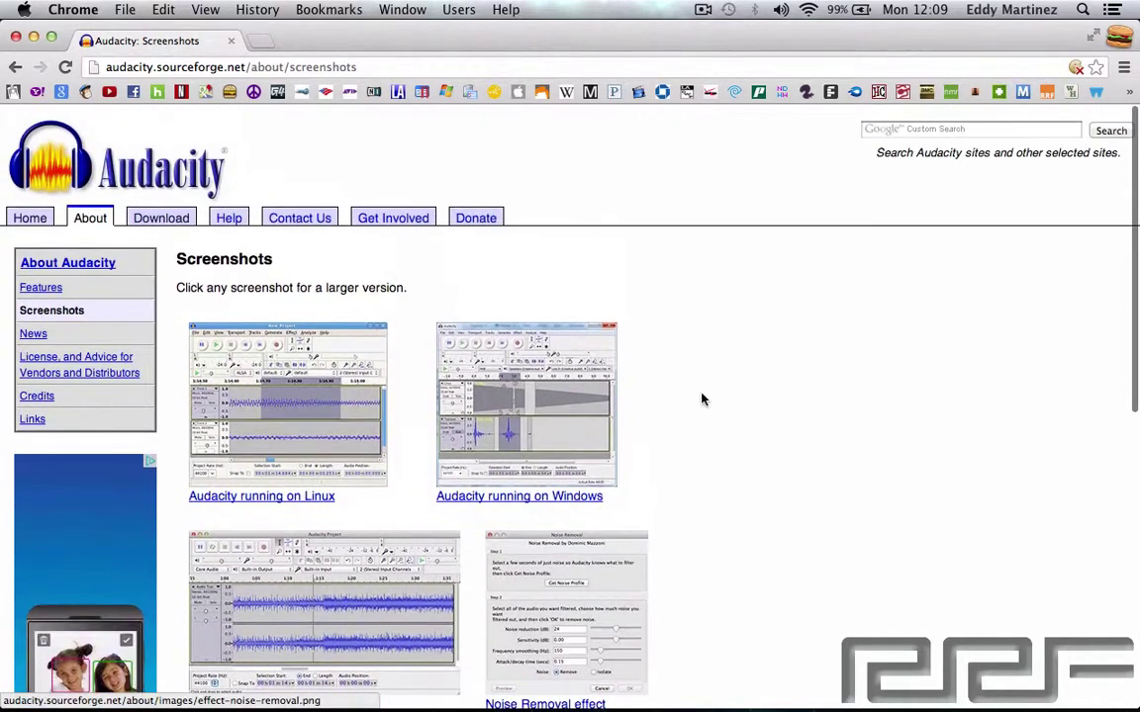
pyautogui.click(14, 66)
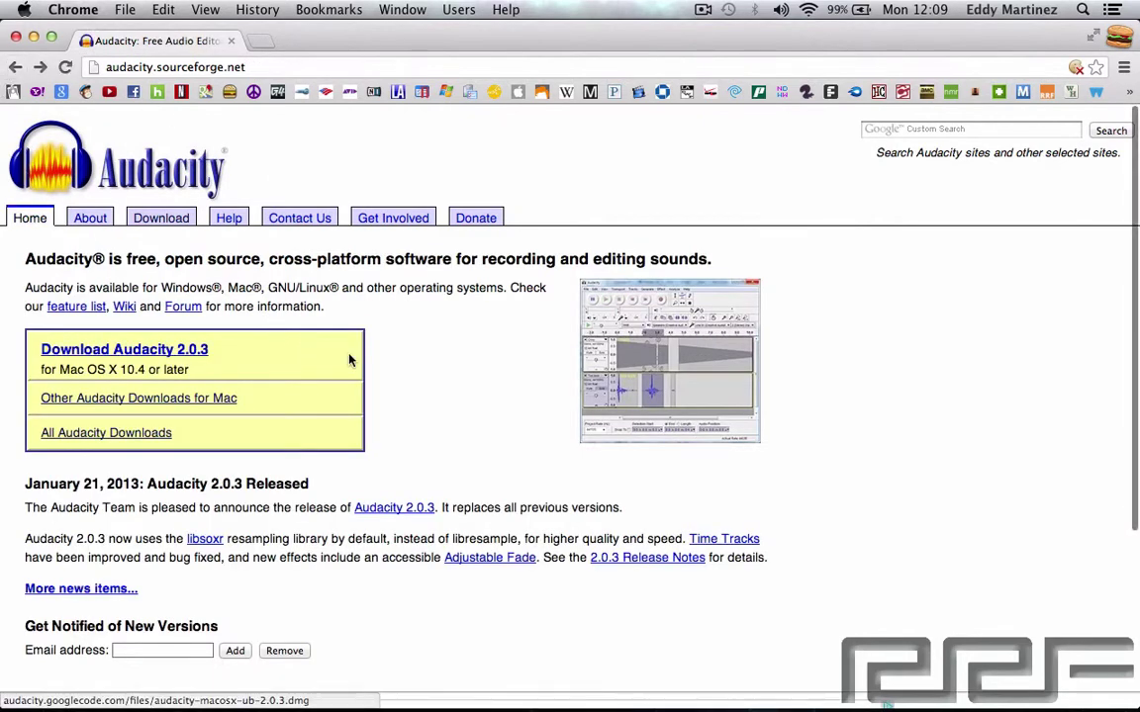
# Step: Go to the Download page and open the Audacity for Mac download options
pyautogui.click(173, 219)
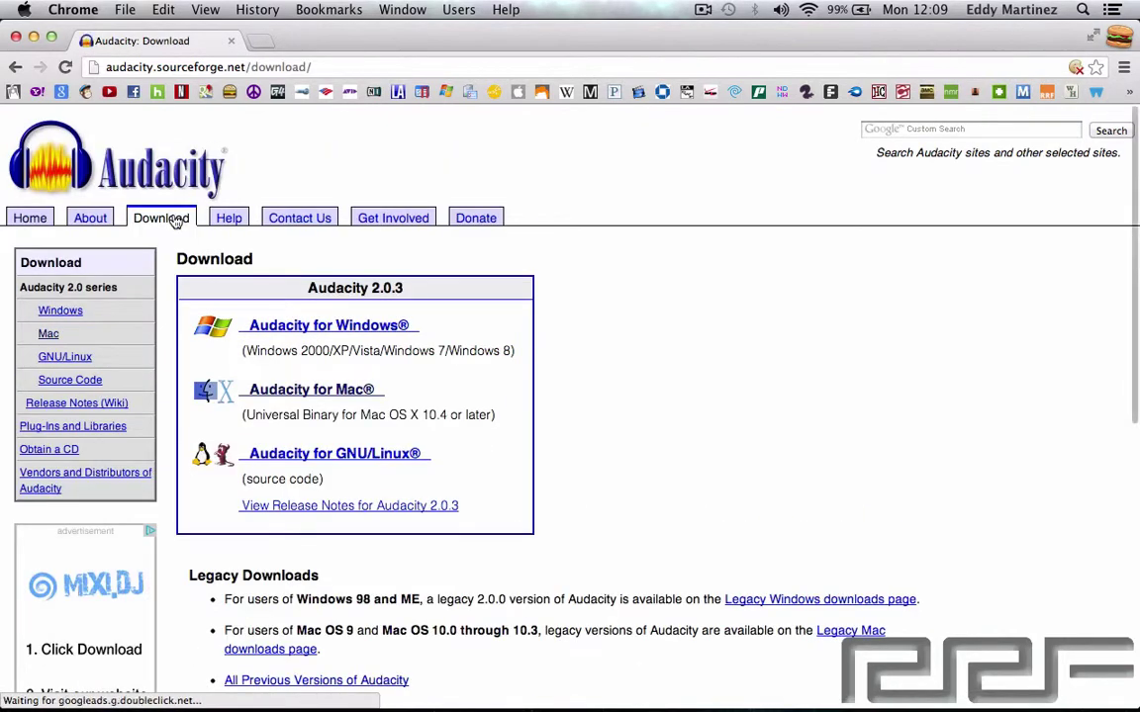
pyautogui.scroll(-3, 566, 328)
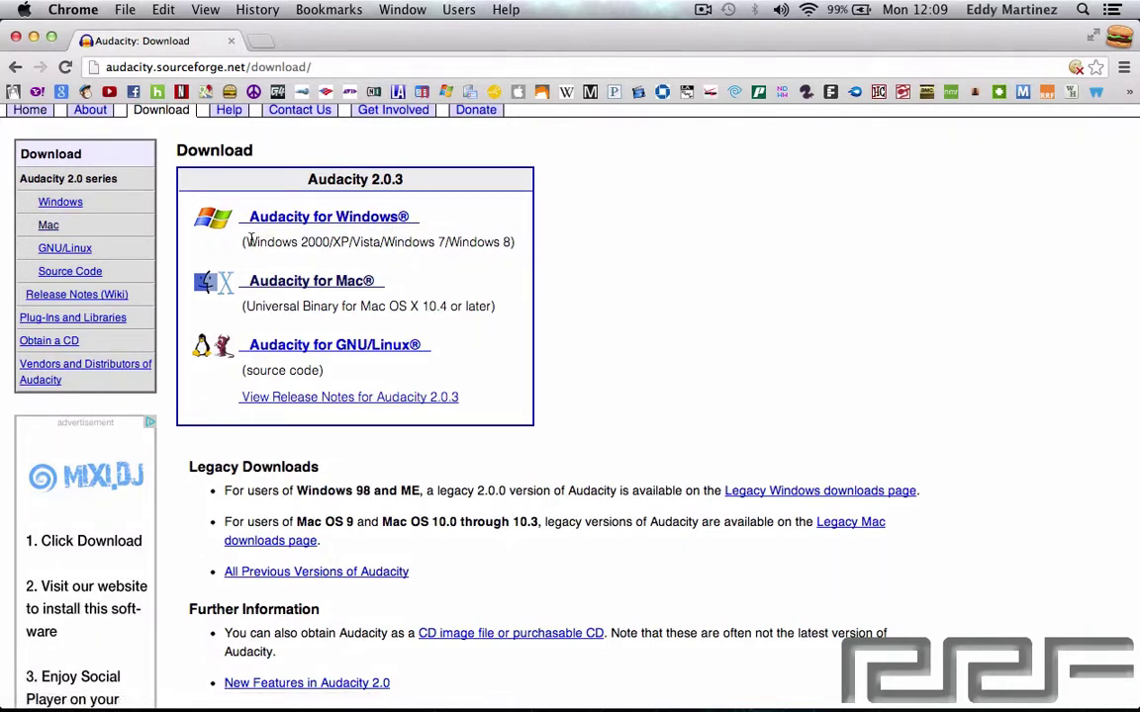
pyautogui.moveTo(250, 241); pyautogui.dragTo(507, 241)
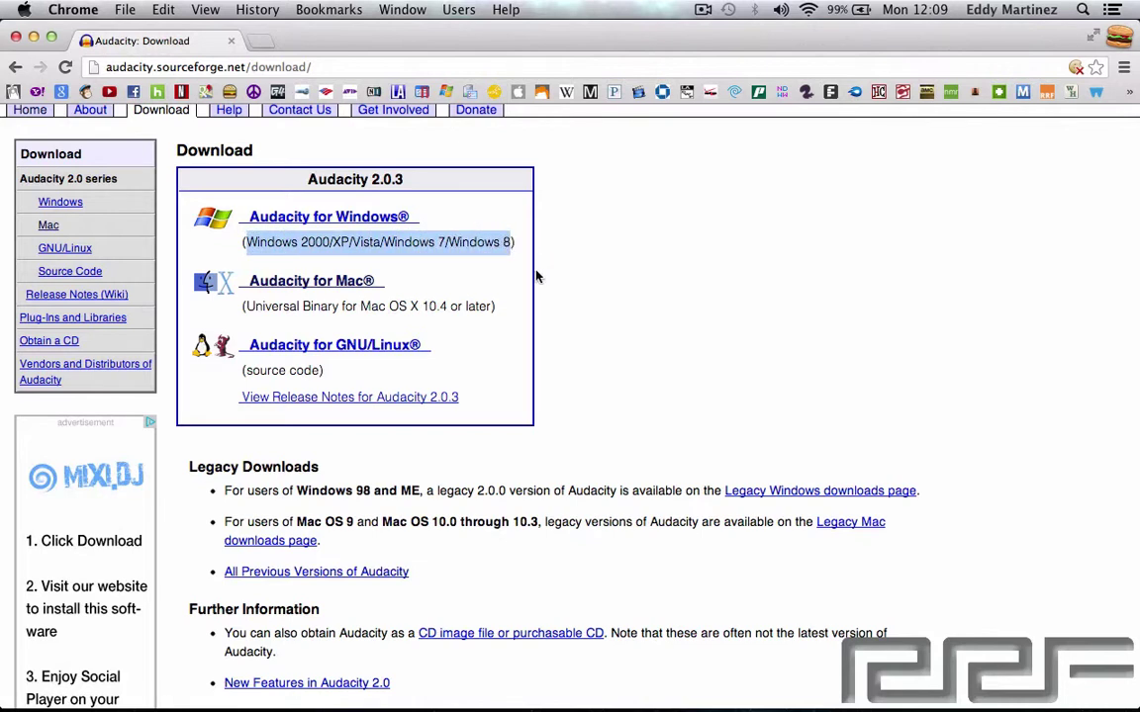
pyautogui.click(519, 279)
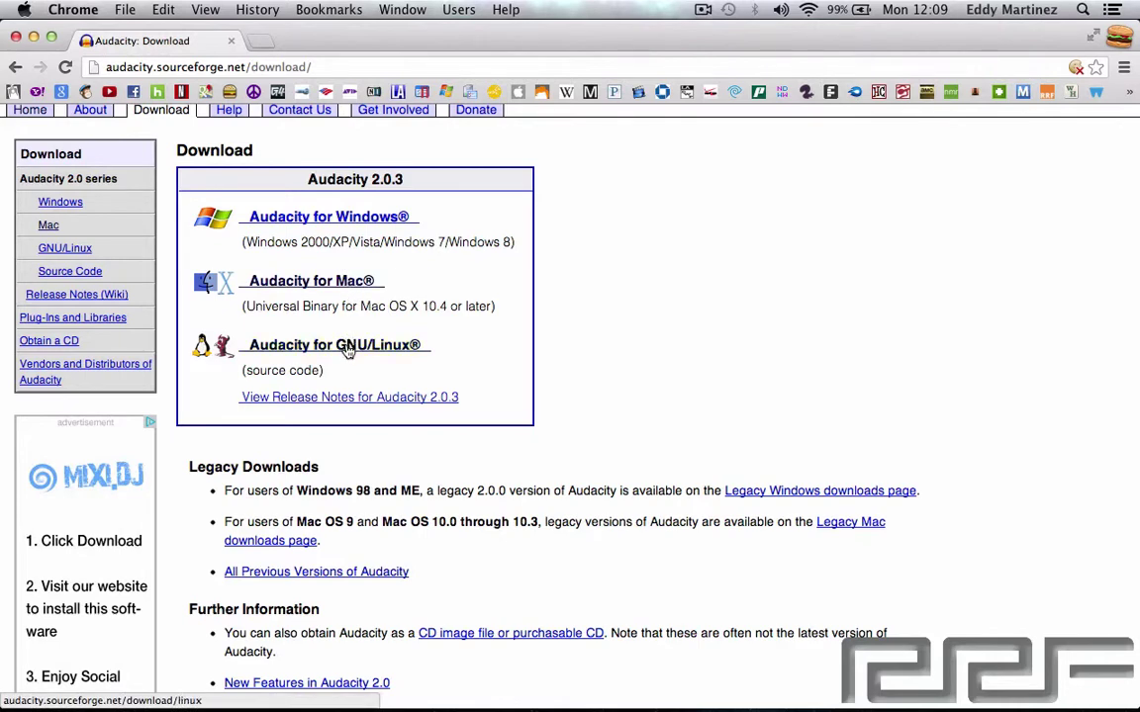
pyautogui.click(315, 283)
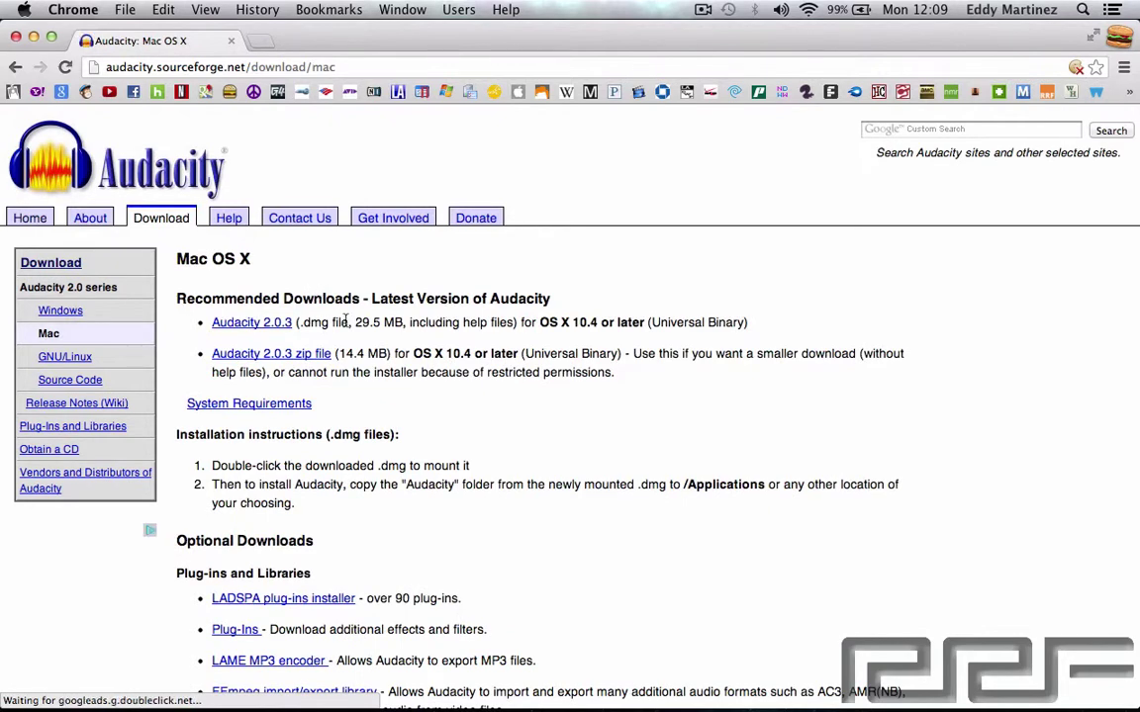
pyautogui.scroll(-3, 436, 419)
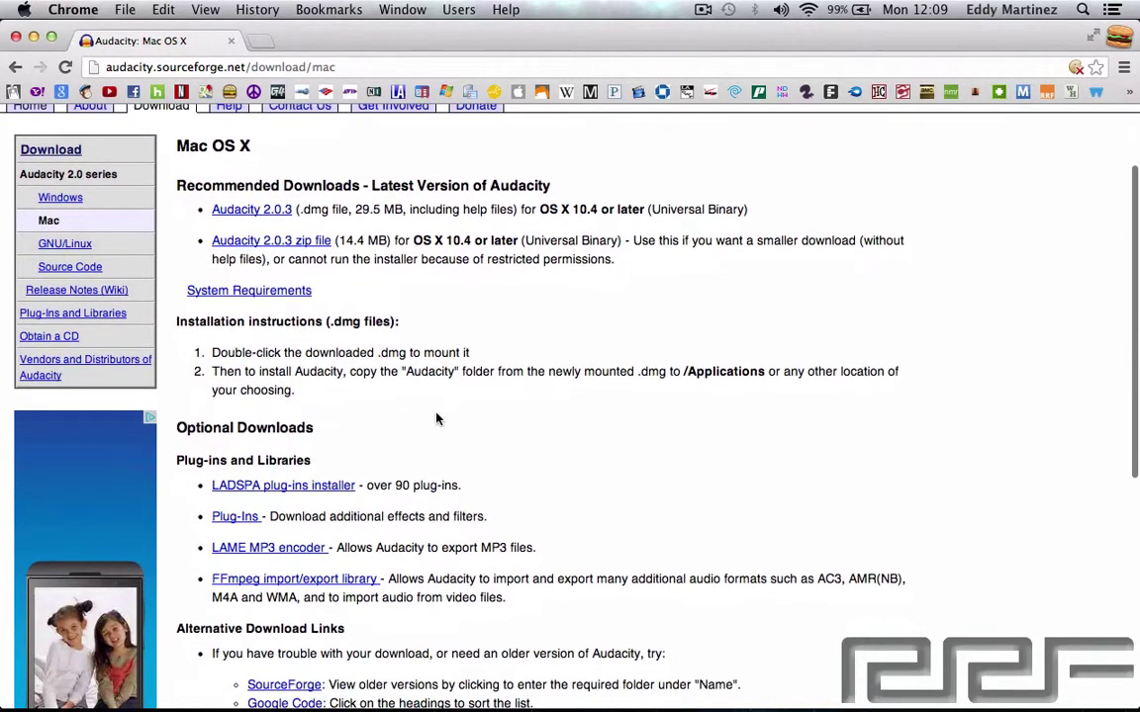
# Step: Start downloading the Audacity 2.0.3 .dmg and scroll to the Optional Downloads section
pyautogui.click(280, 223)
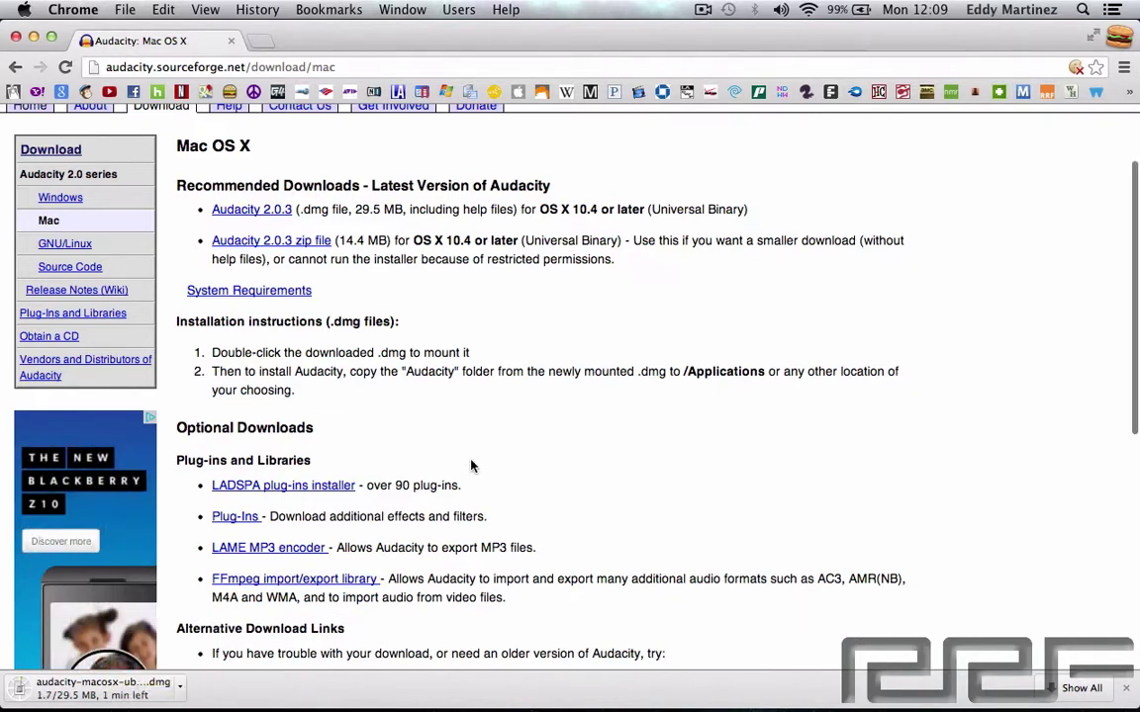
pyautogui.scroll(-2, 471, 465)
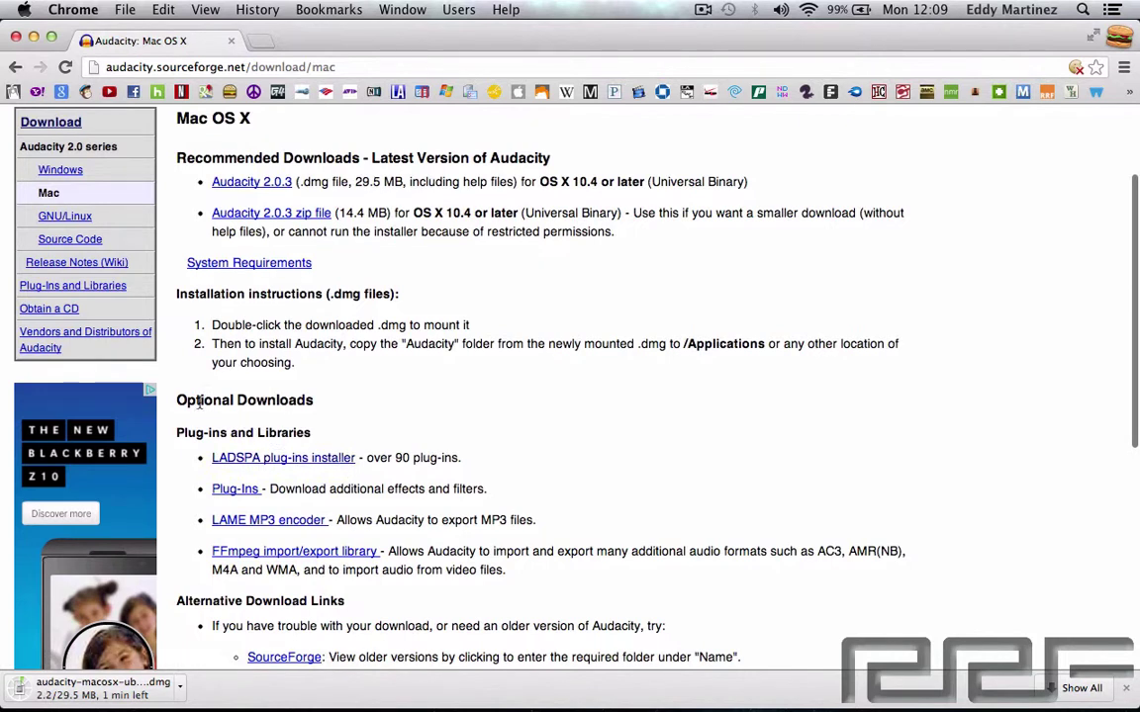
pyautogui.moveTo(176, 397); pyautogui.dragTo(316, 395)
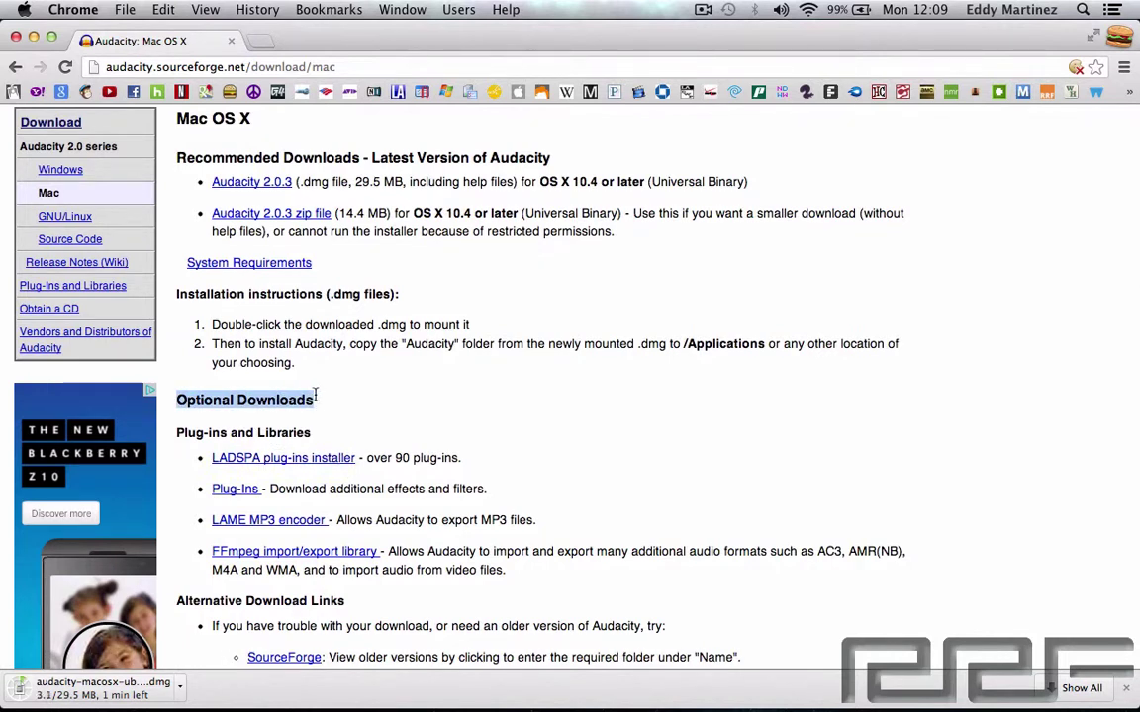
pyautogui.click(471, 408)
pyautogui.scroll(-3, 472, 408)
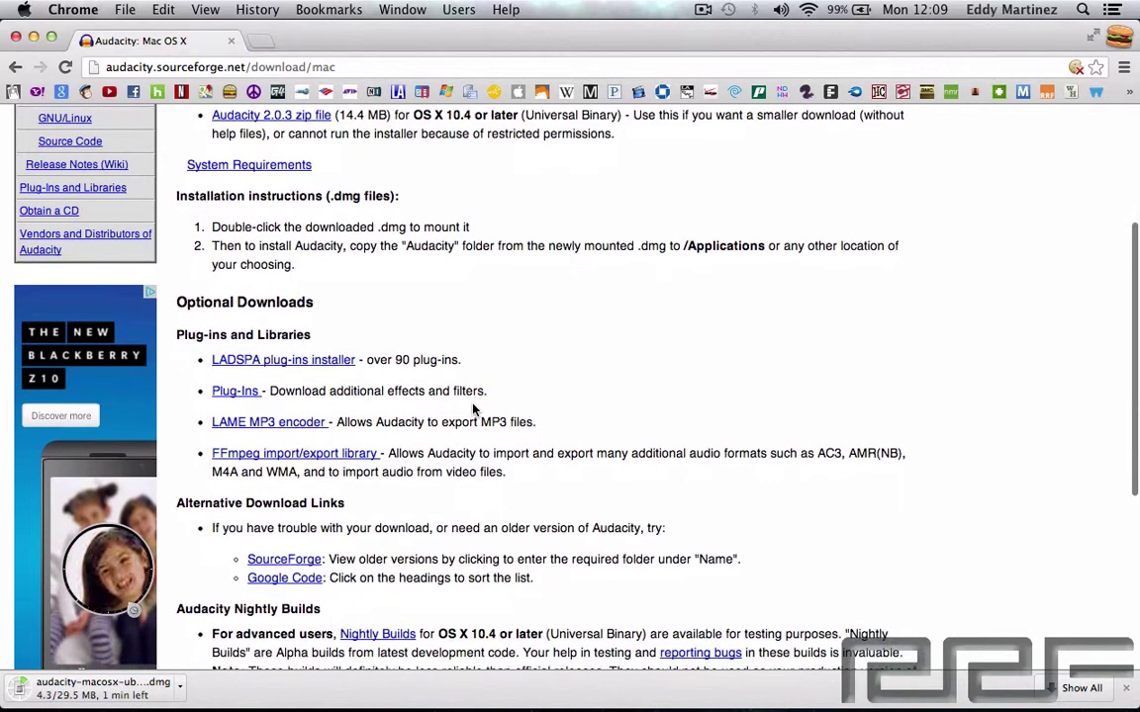
# Step: Open the LAME MP3 encoder FAQ and follow its Mac OS X 'LAME download page' link
pyautogui.click(282, 434)
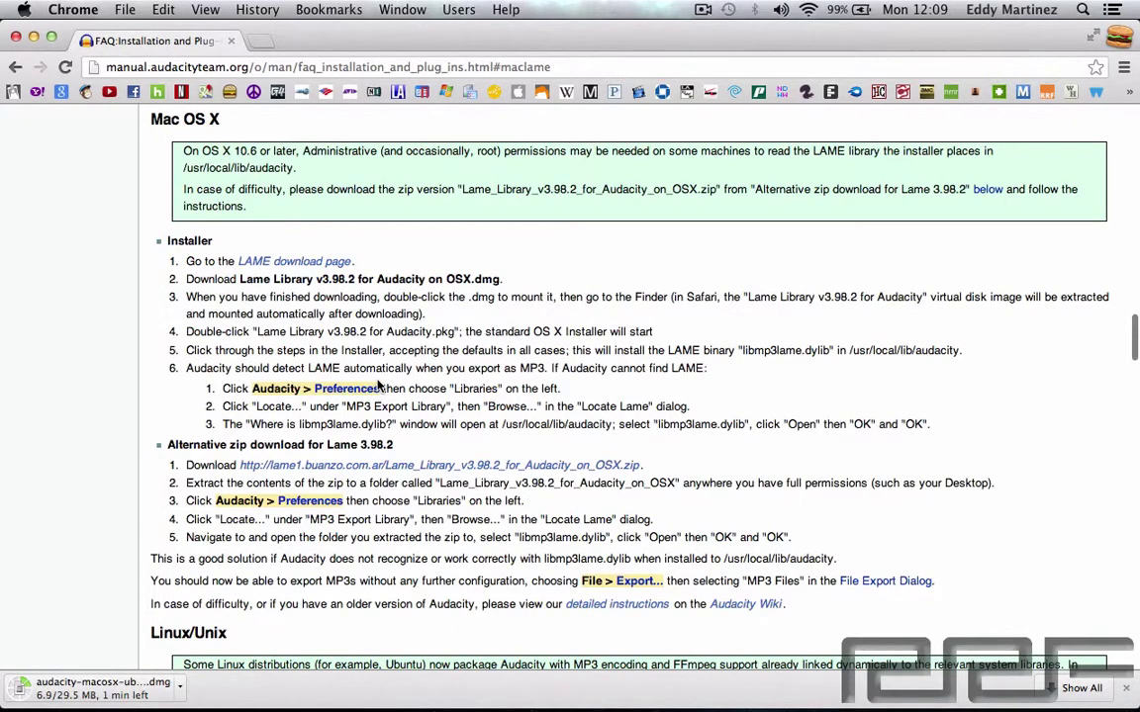
pyautogui.scroll(-3, 379, 387)
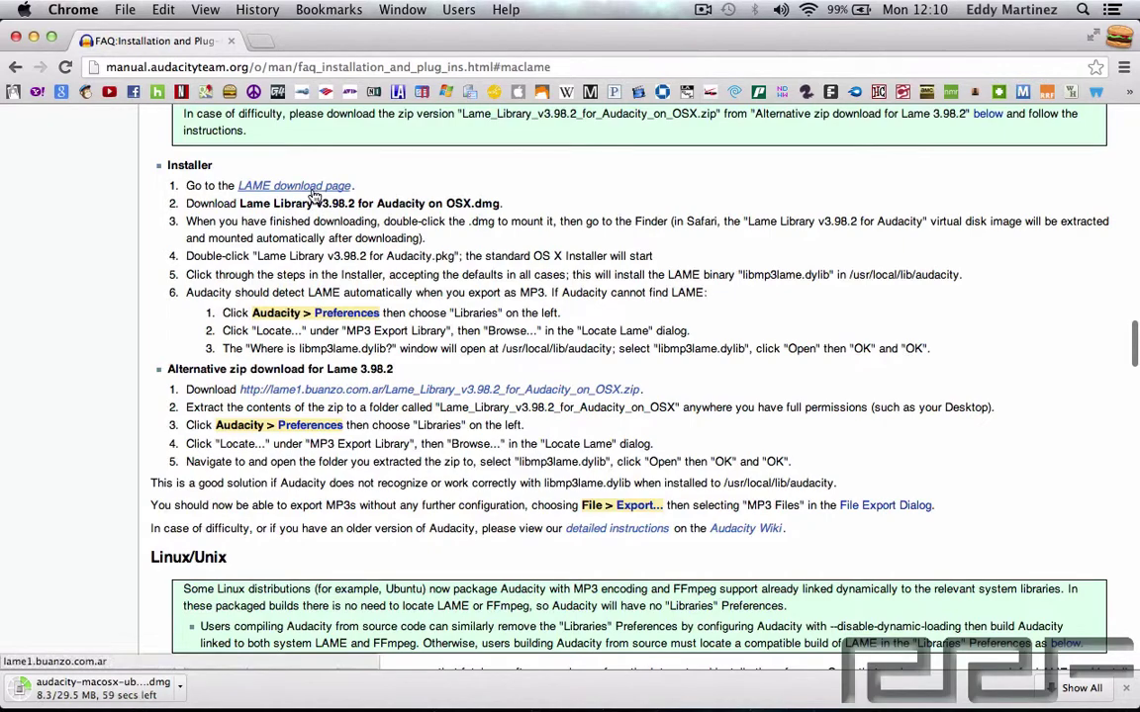
pyautogui.scroll(-5, 429, 206)
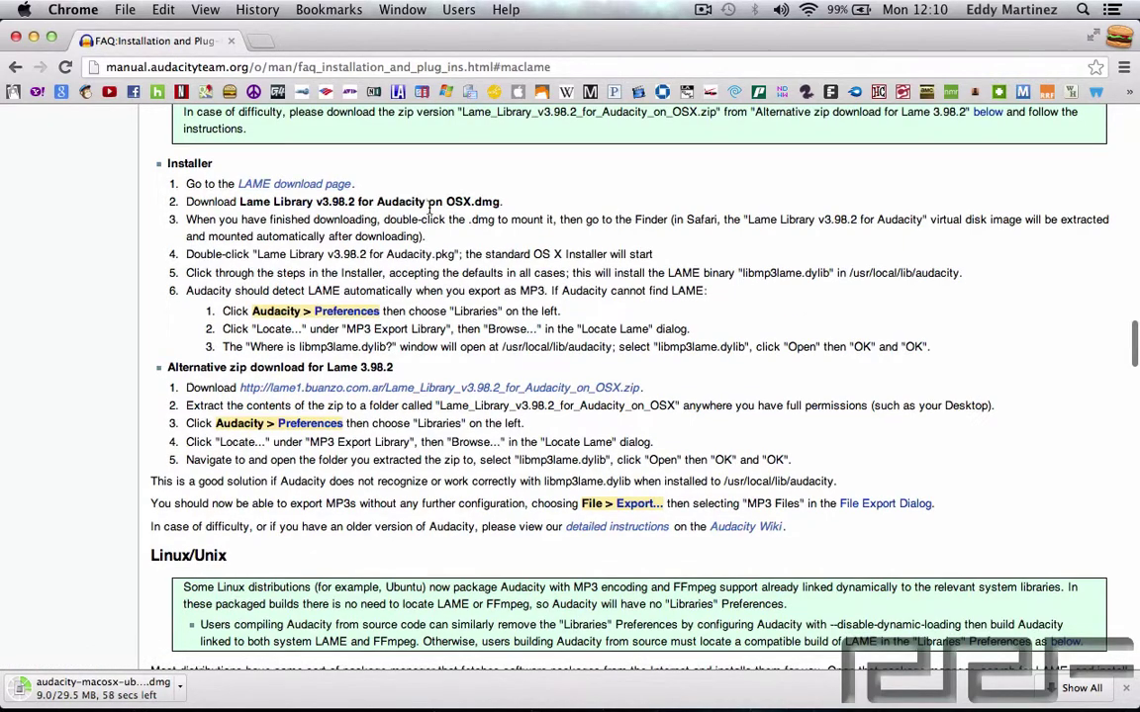
pyautogui.scroll(9, 429, 208)
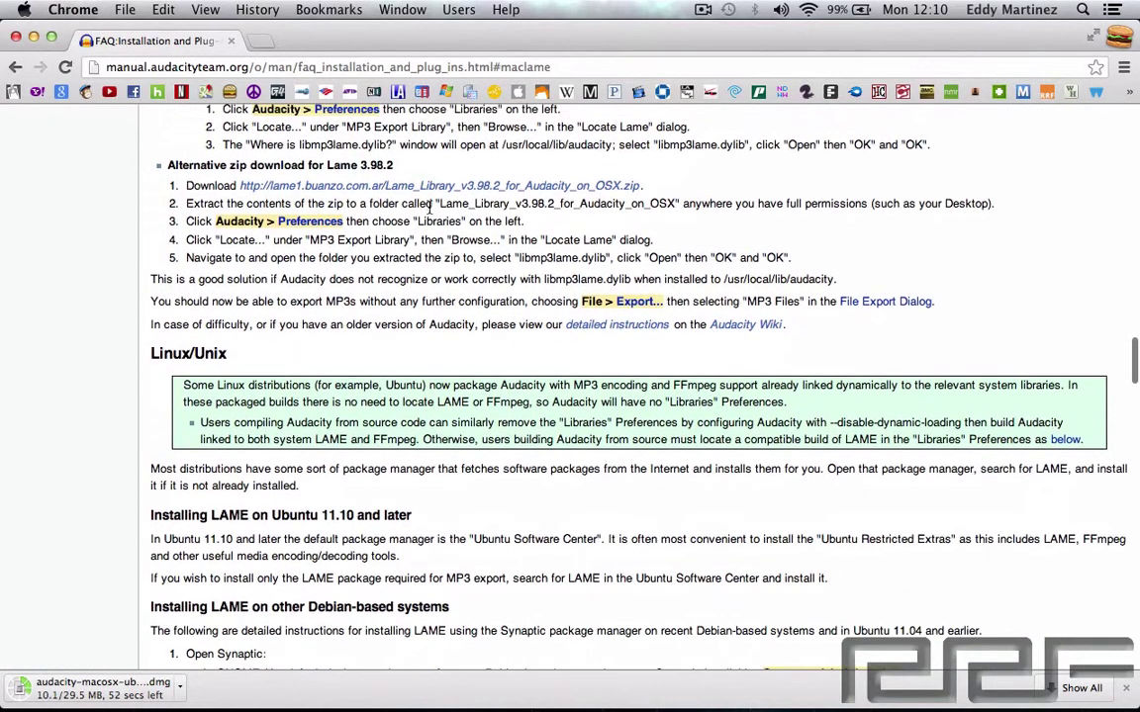
pyautogui.scroll(1, 429, 212)
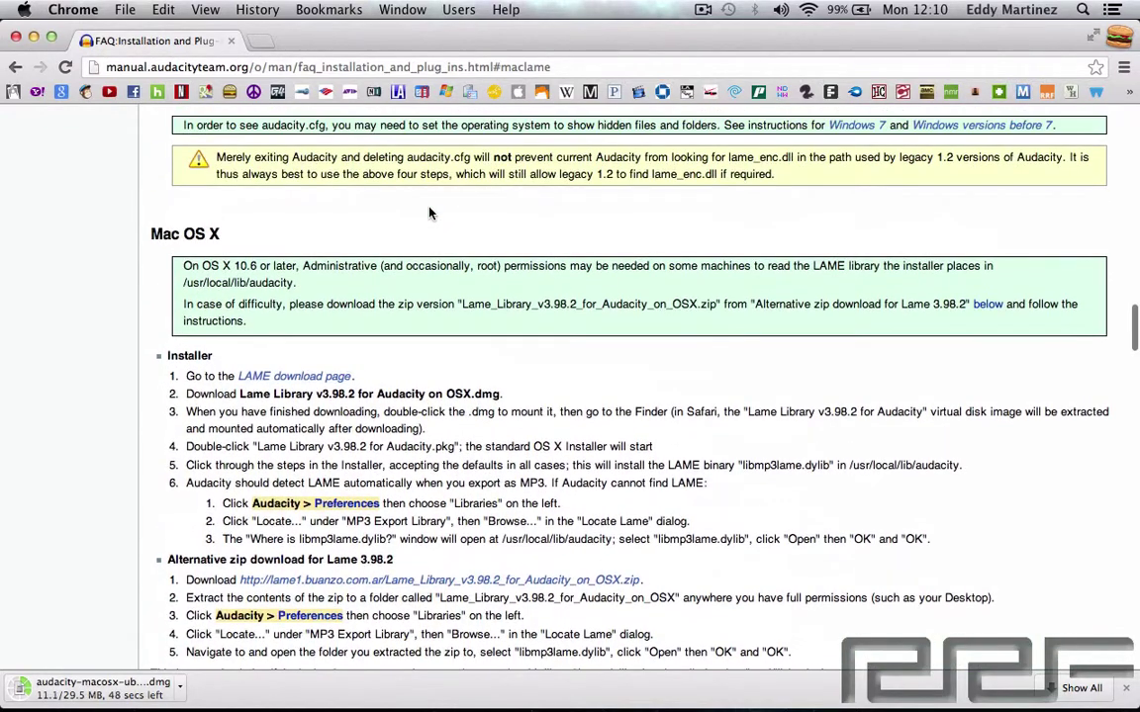
pyautogui.click(326, 381)
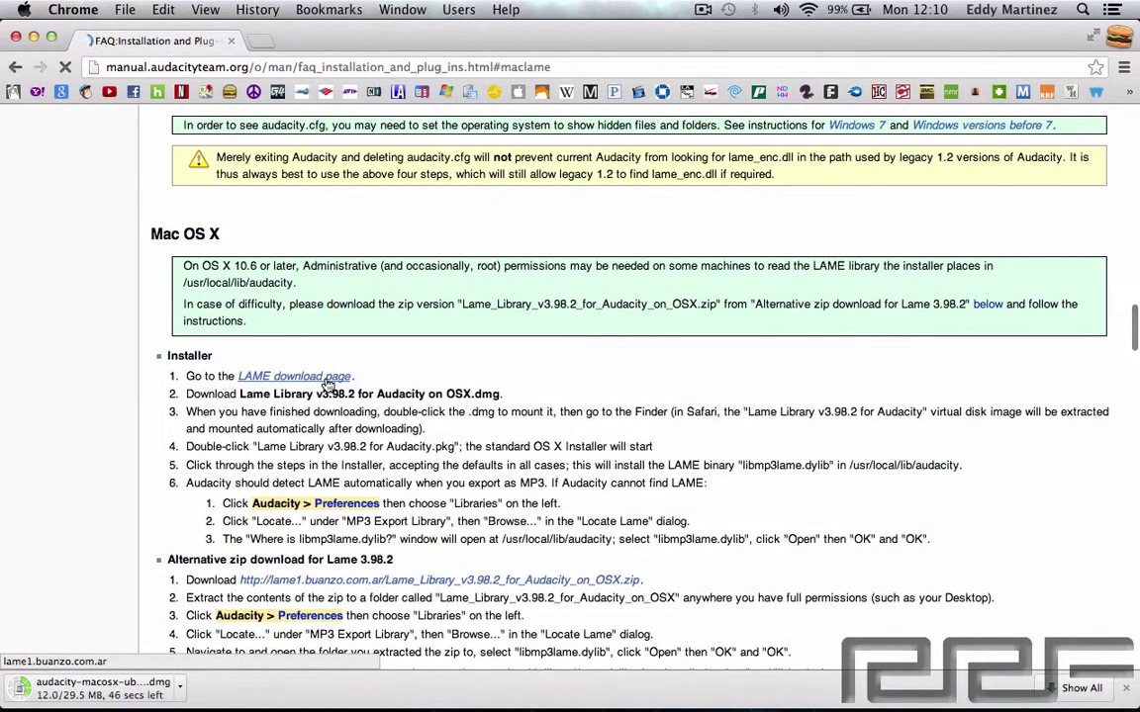
# Step: Download Lame_Library_v3.98.2_for_Audacity_on_OSX.dmg from the Mac OS X section
pyautogui.scroll(-2, 328, 385)
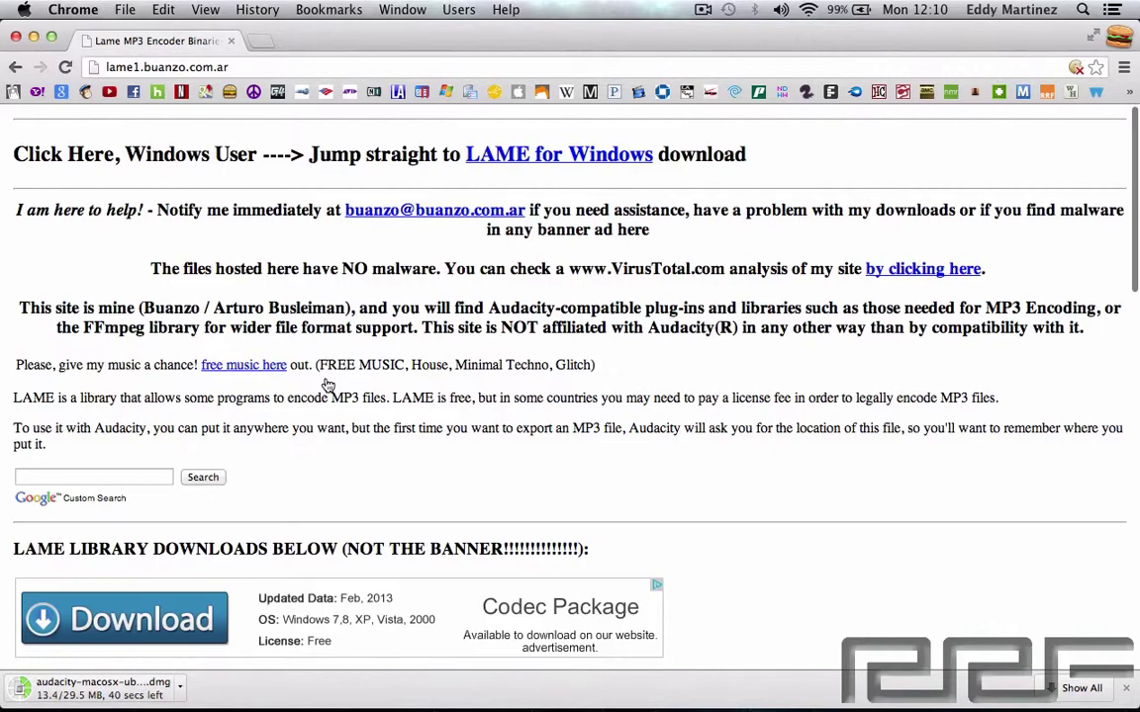
pyautogui.scroll(-1, 328, 384)
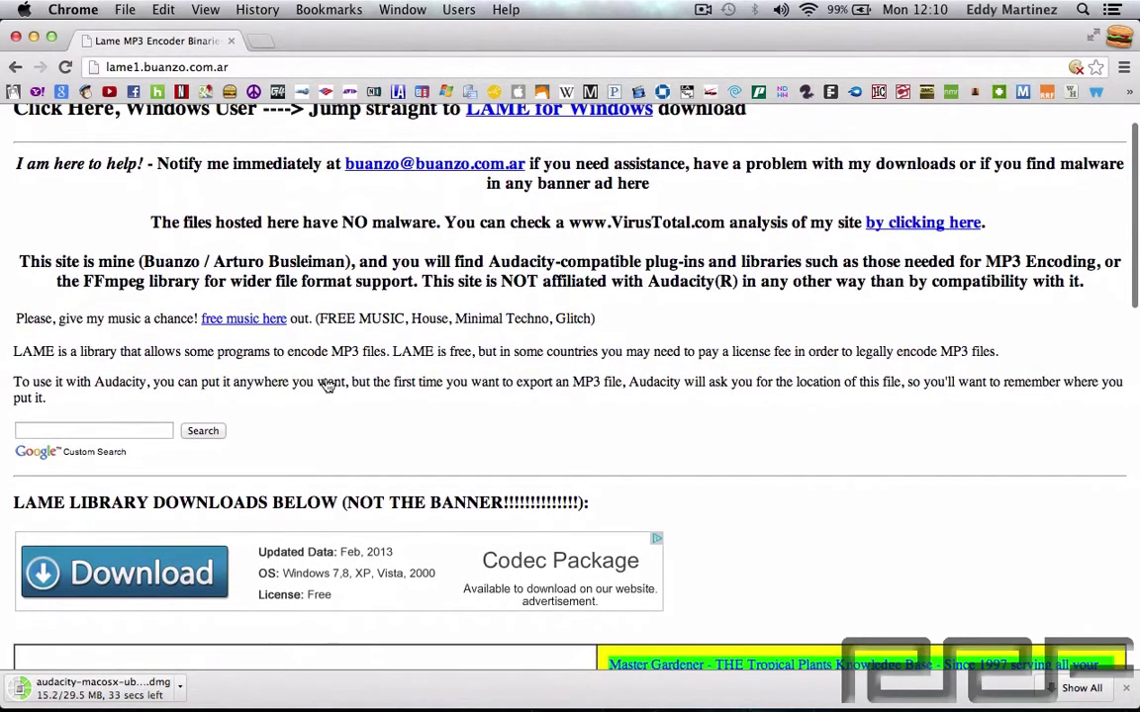
pyautogui.scroll(3, 326, 384)
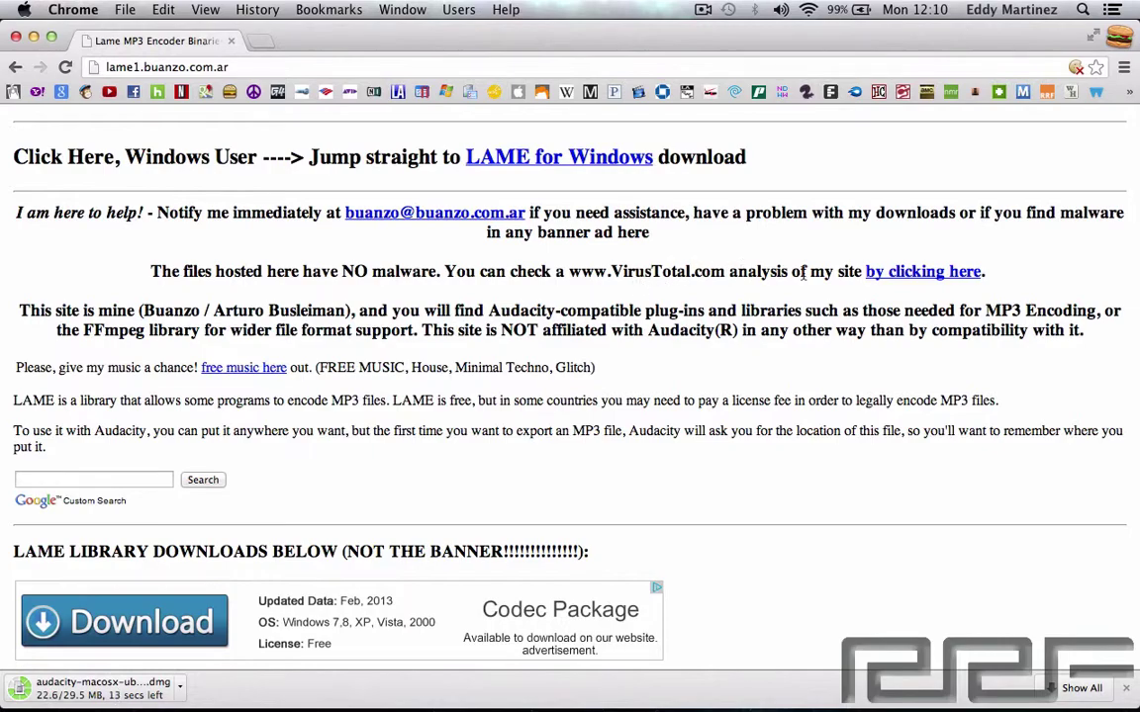
pyautogui.scroll(-5, 804, 277)
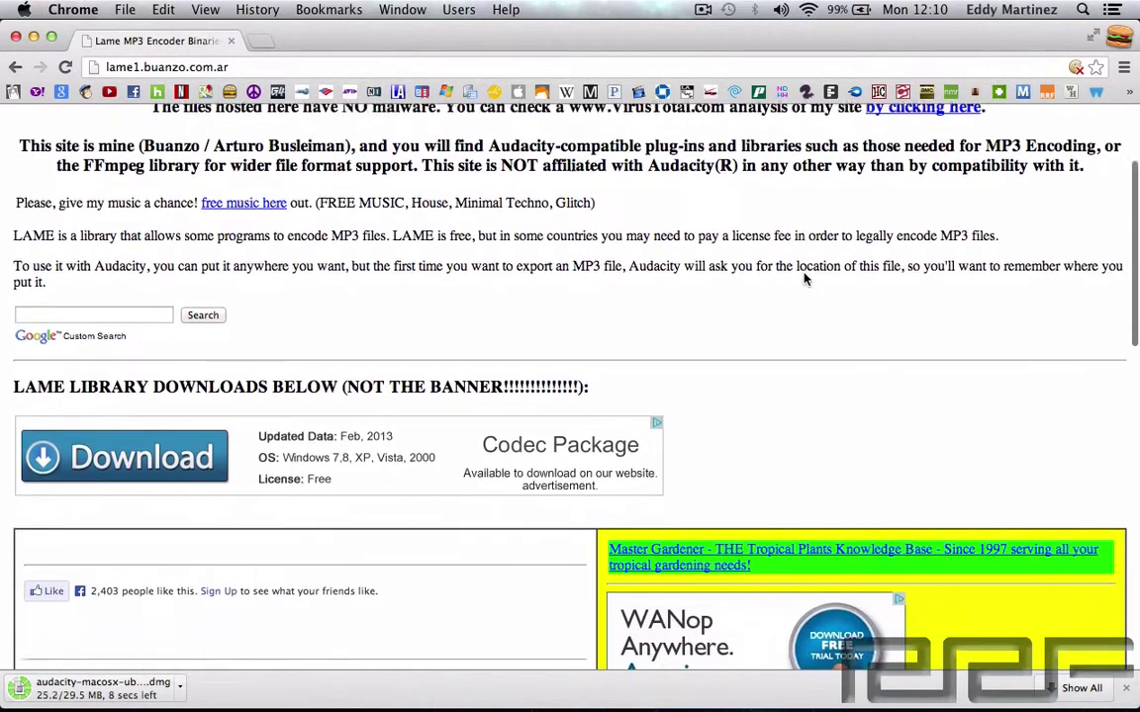
pyautogui.scroll(-5, 805, 279)
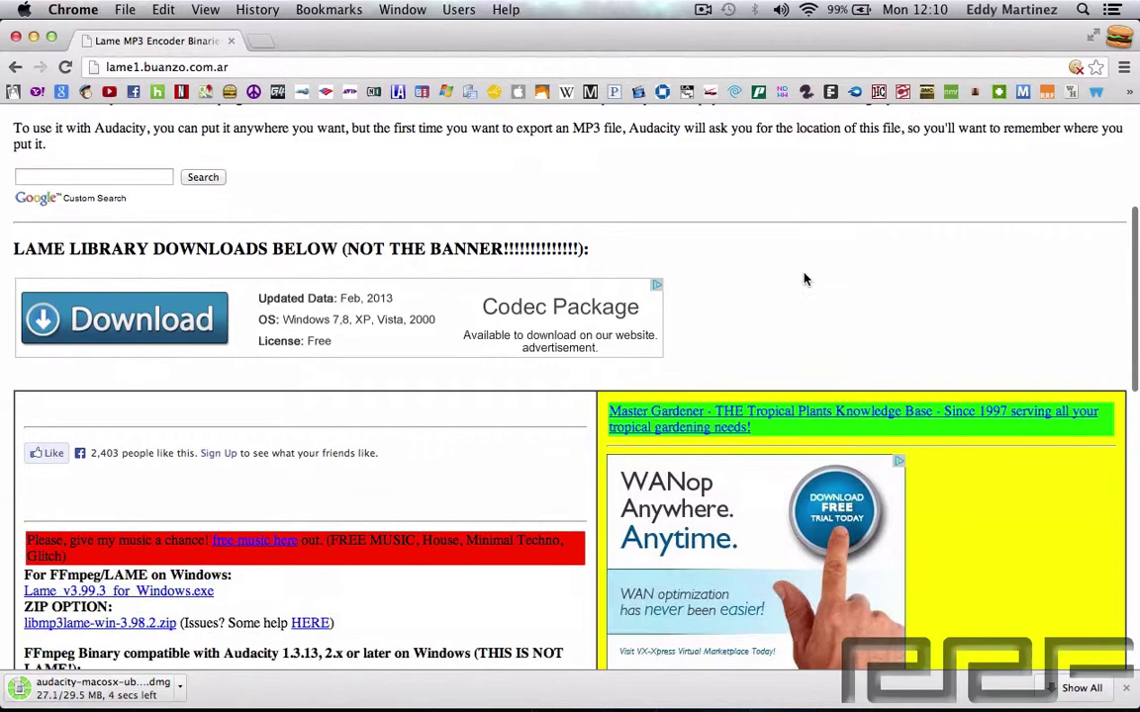
pyautogui.scroll(-8, 804, 279)
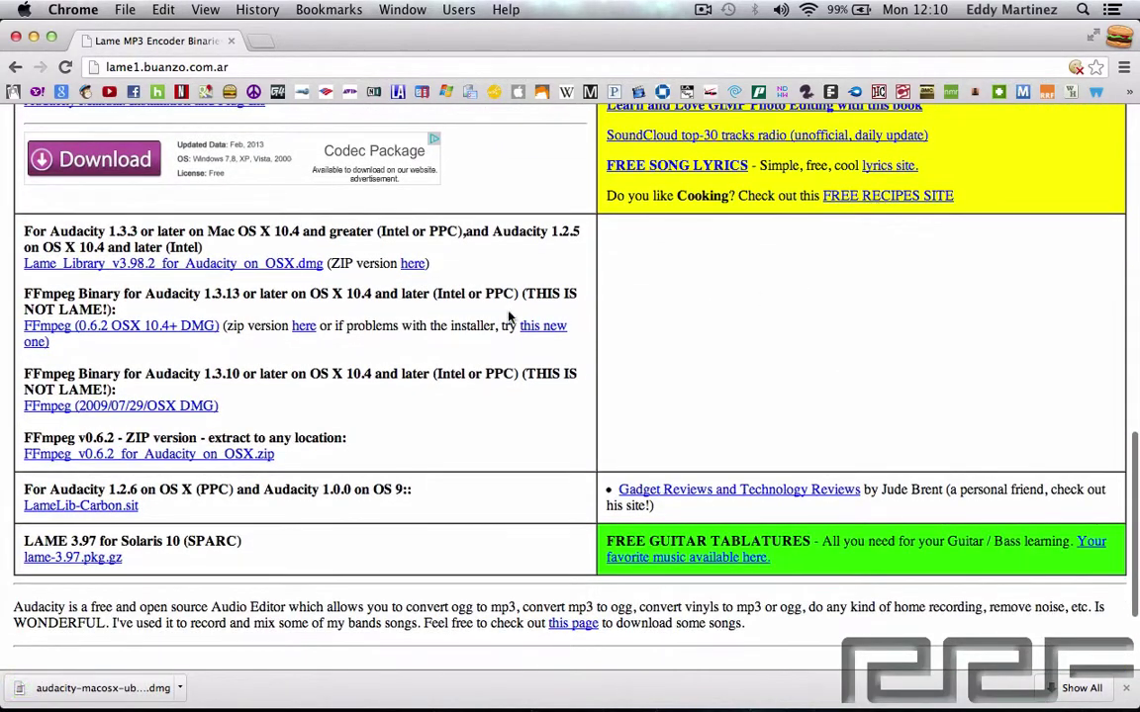
pyautogui.scroll(1, 458, 312)
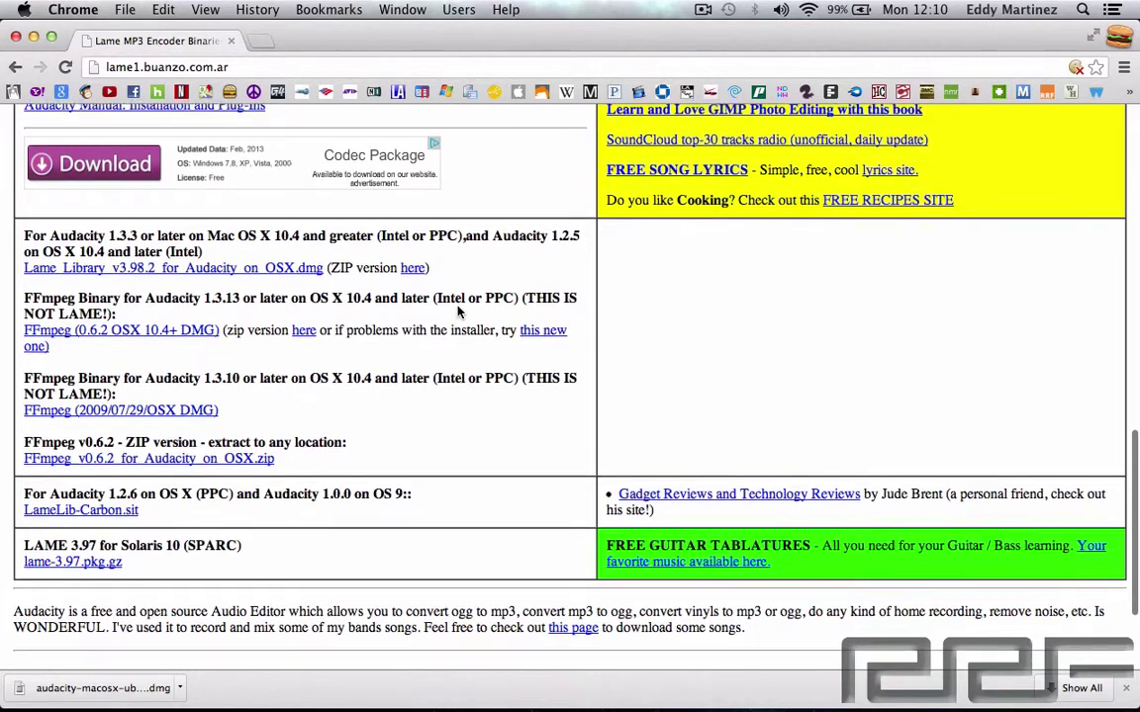
pyautogui.click(209, 280)
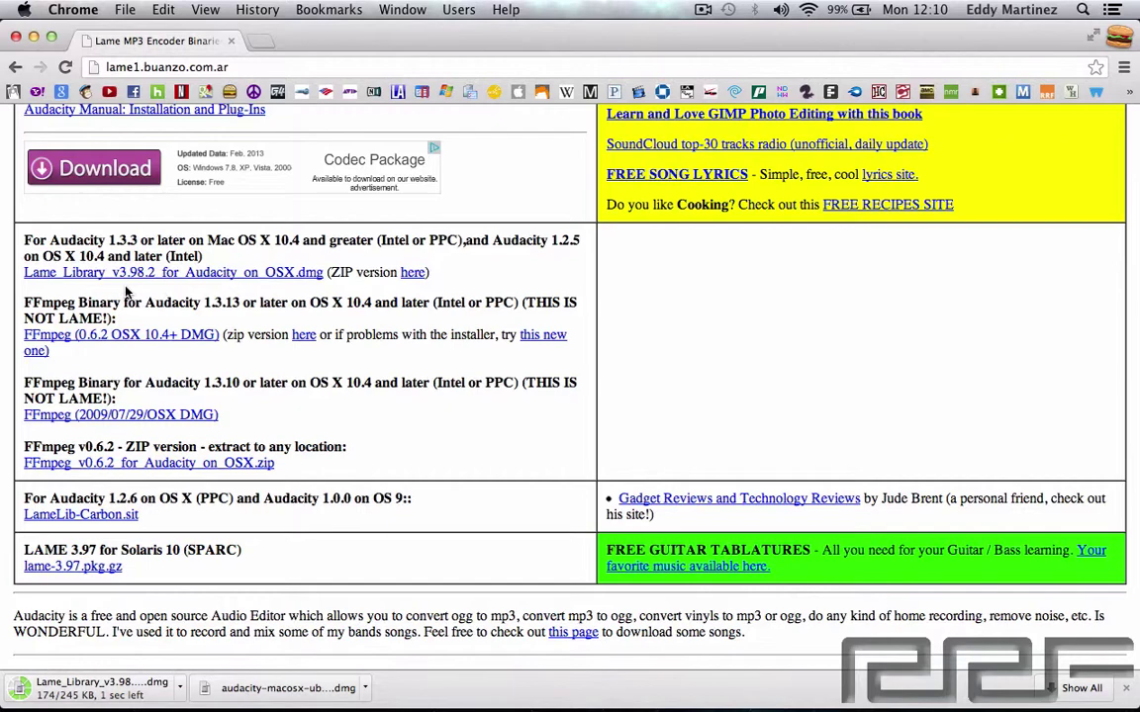
pyautogui.scroll(-2, 127, 288)
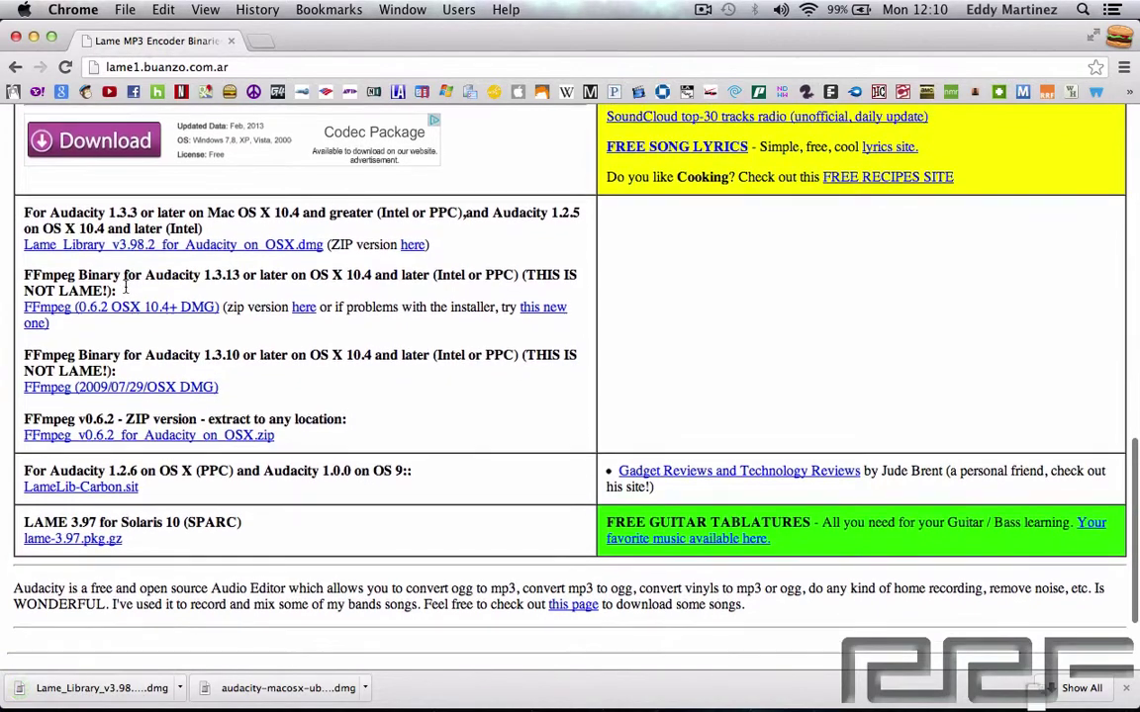
pyautogui.scroll(-2, 127, 288)
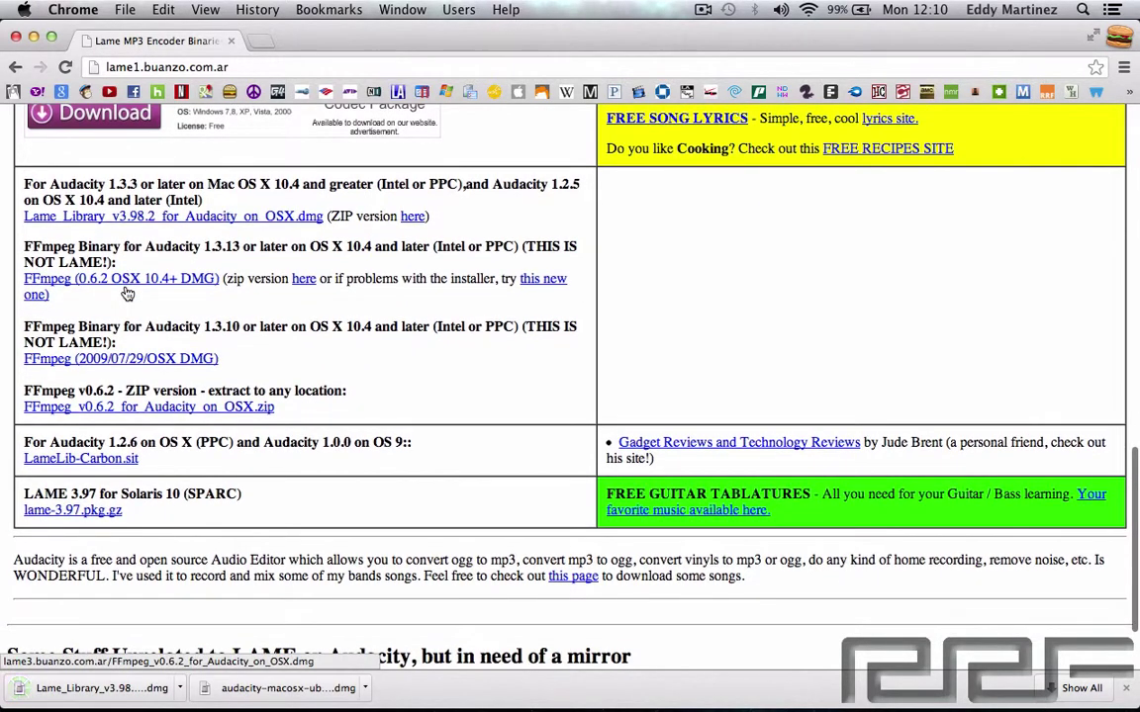
pyautogui.scroll(-1, 127, 289)
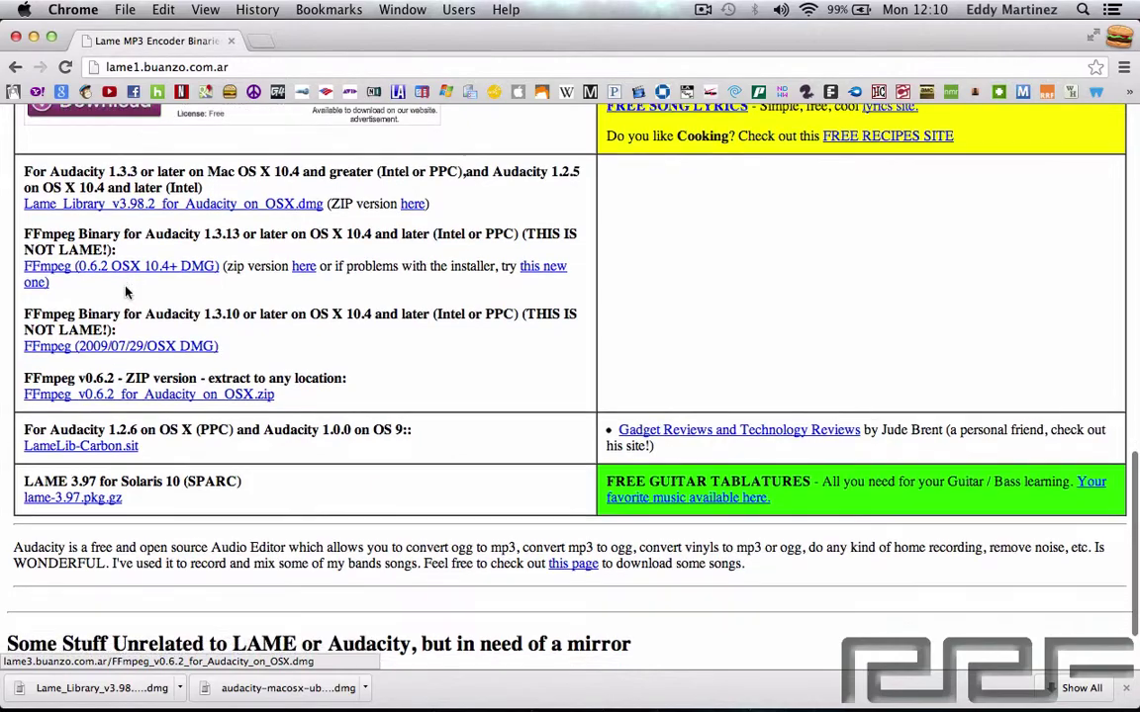
pyautogui.scroll(10, 127, 289)
pyautogui.scroll(15, 119, 272)
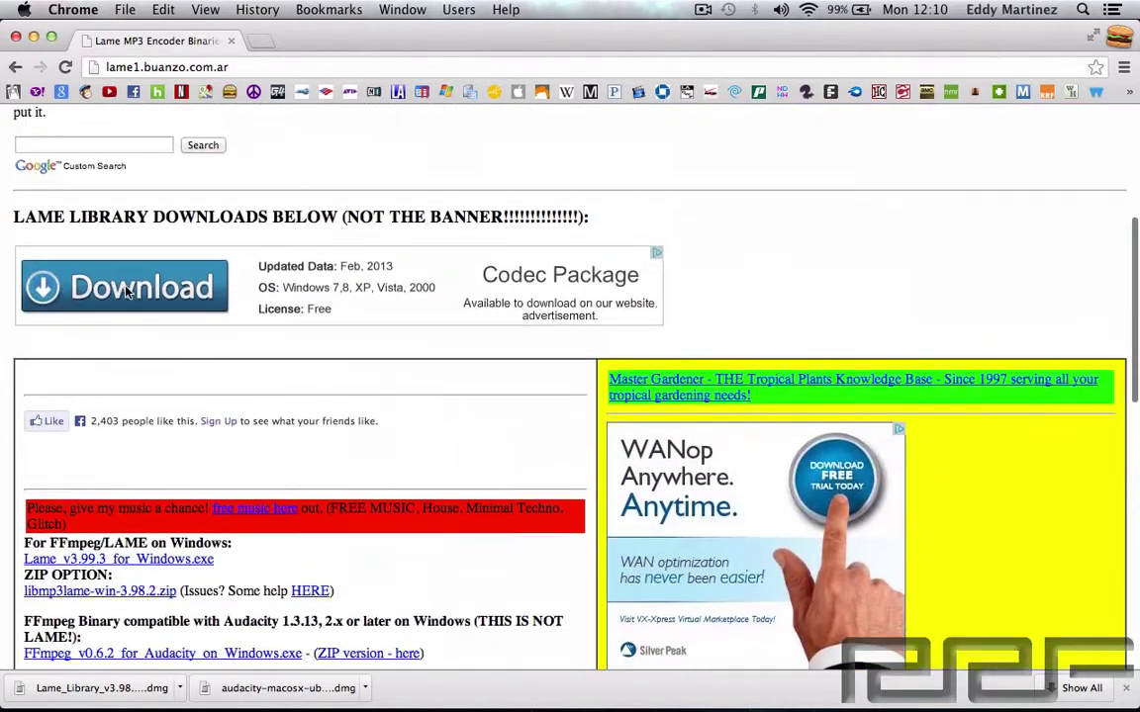
# Step: Minimize and restore Chrome, then mount audacity-macosx-ub-2.0.3.dmg from the downloads bar
pyautogui.click(32, 37)
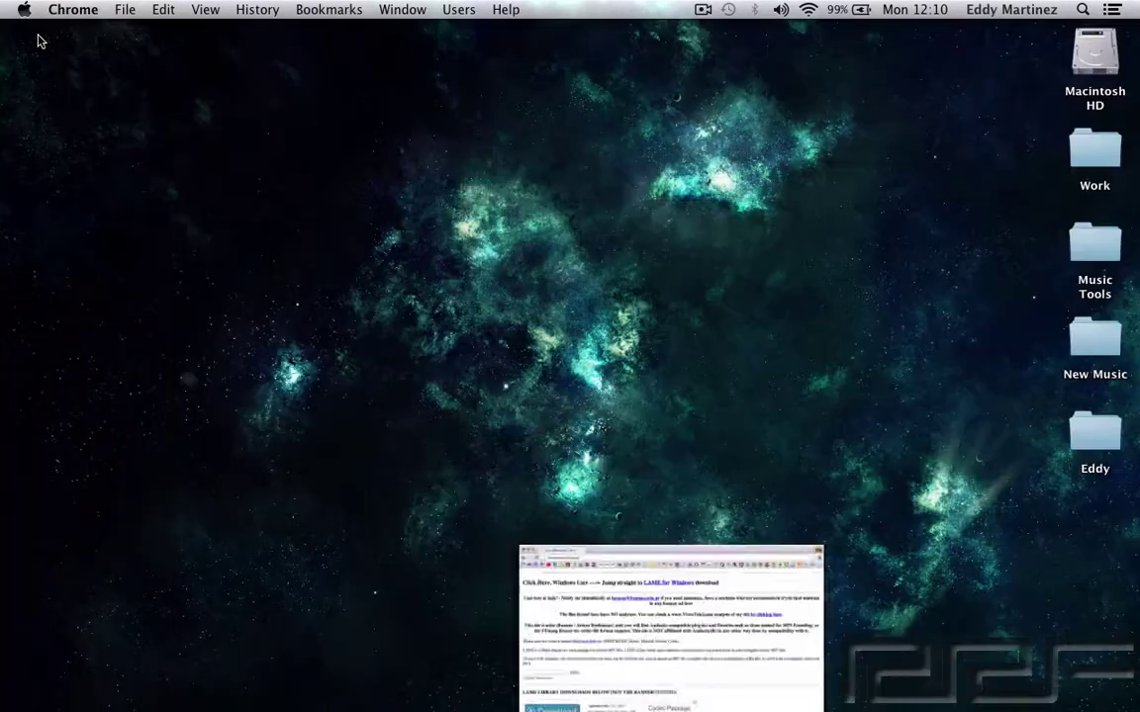
pyautogui.click(376, 311)
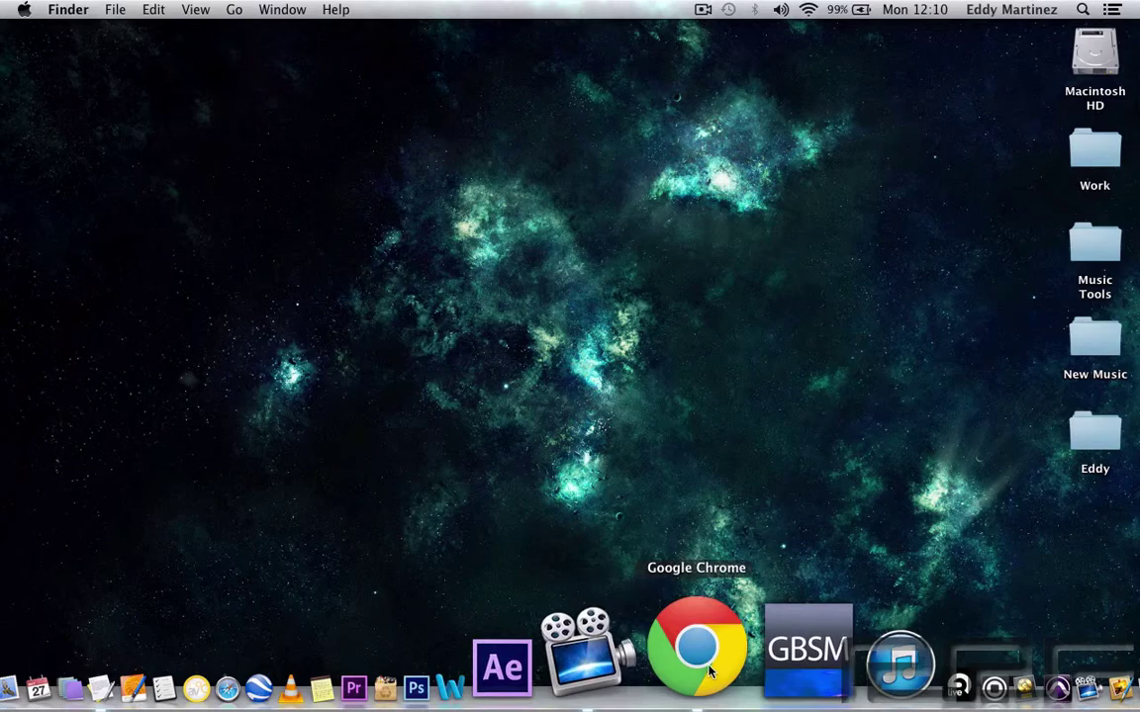
pyautogui.click(709, 671)
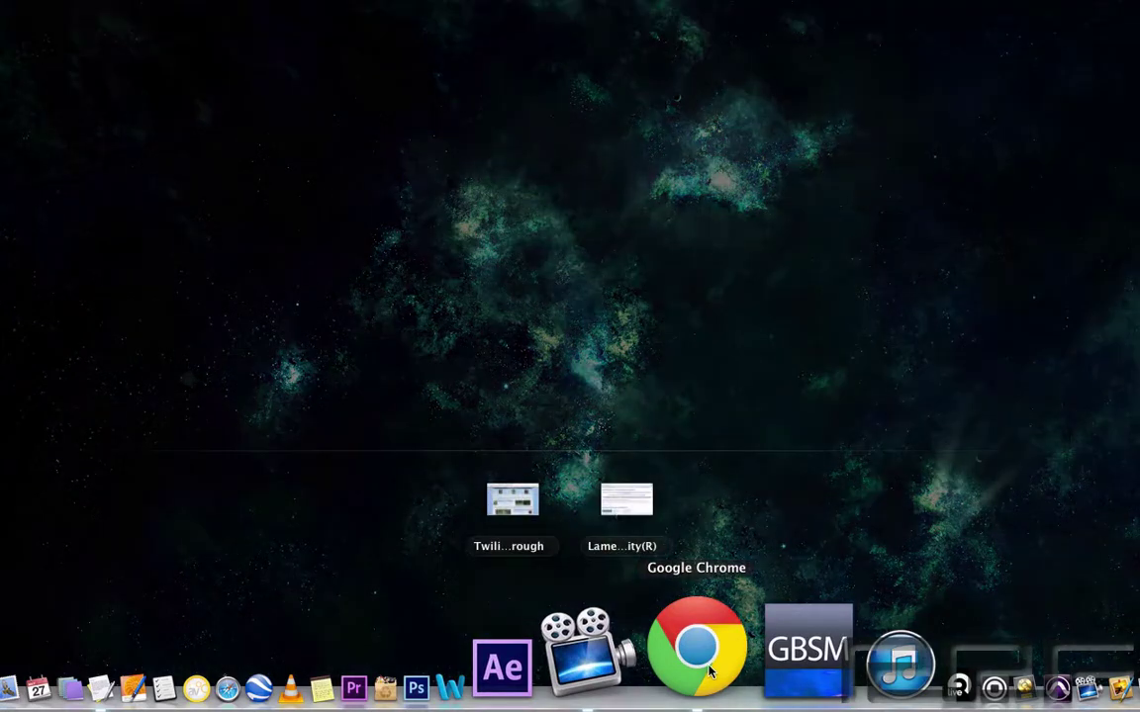
pyautogui.click(615, 496)
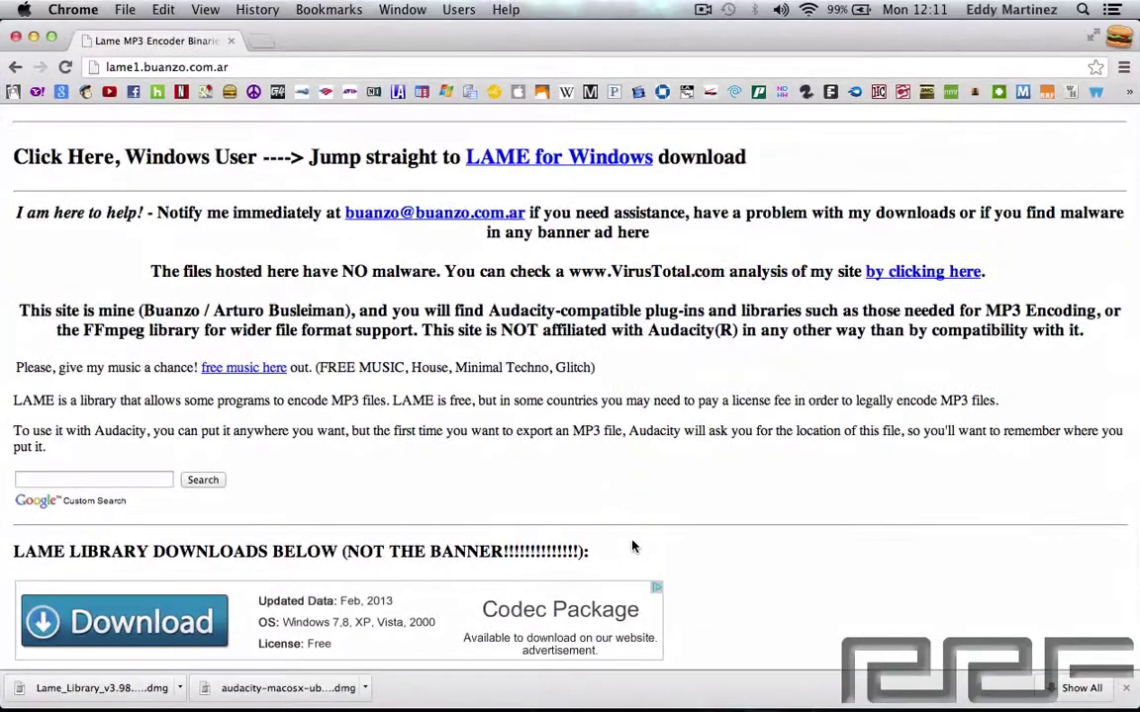
pyautogui.click(283, 690)
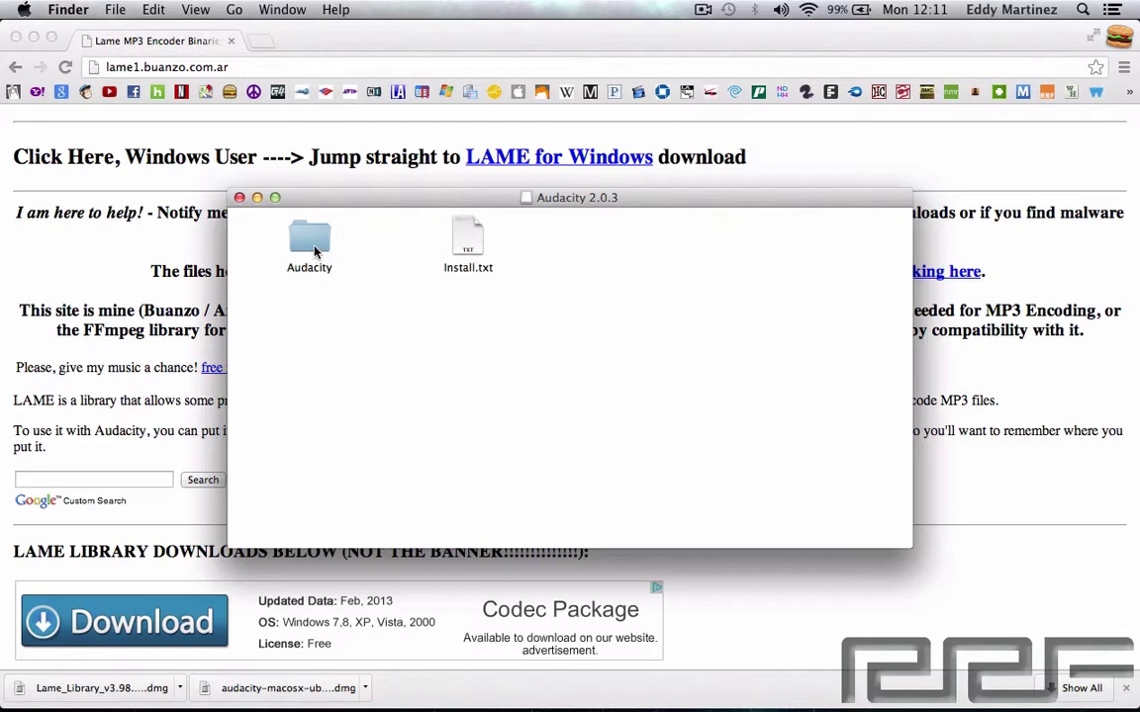
# Step: Read Install.txt, then open the Audacity folder on the disk image
pyautogui.doubleClick(472, 249)
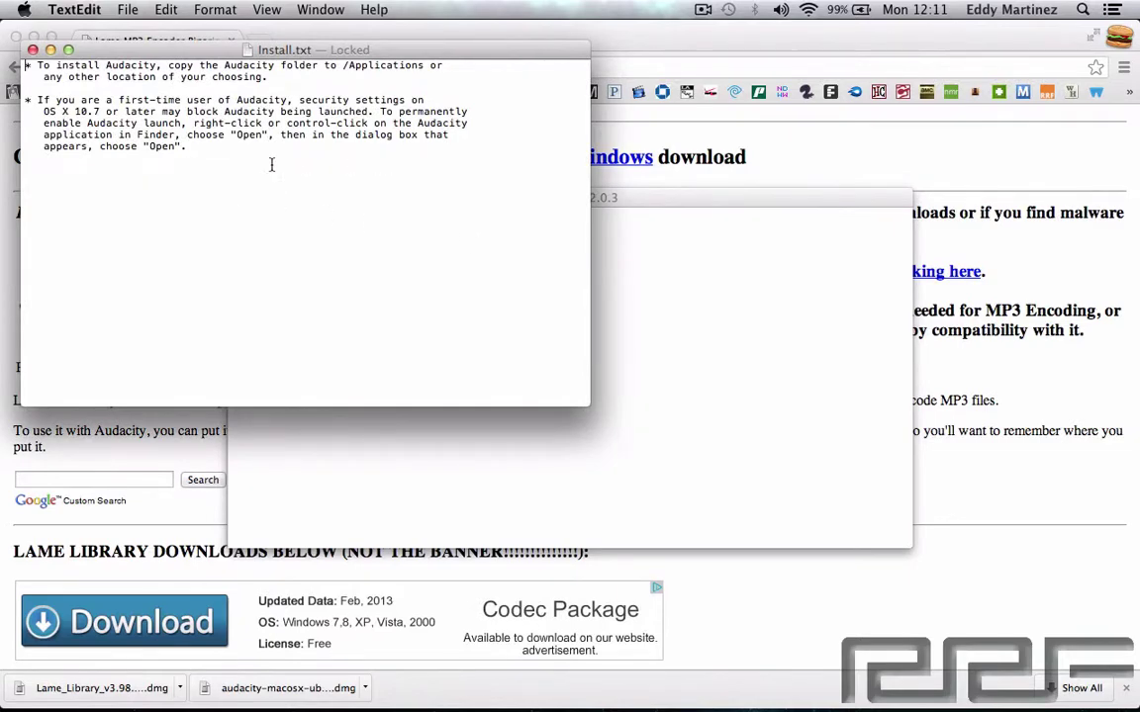
pyautogui.click(33, 49)
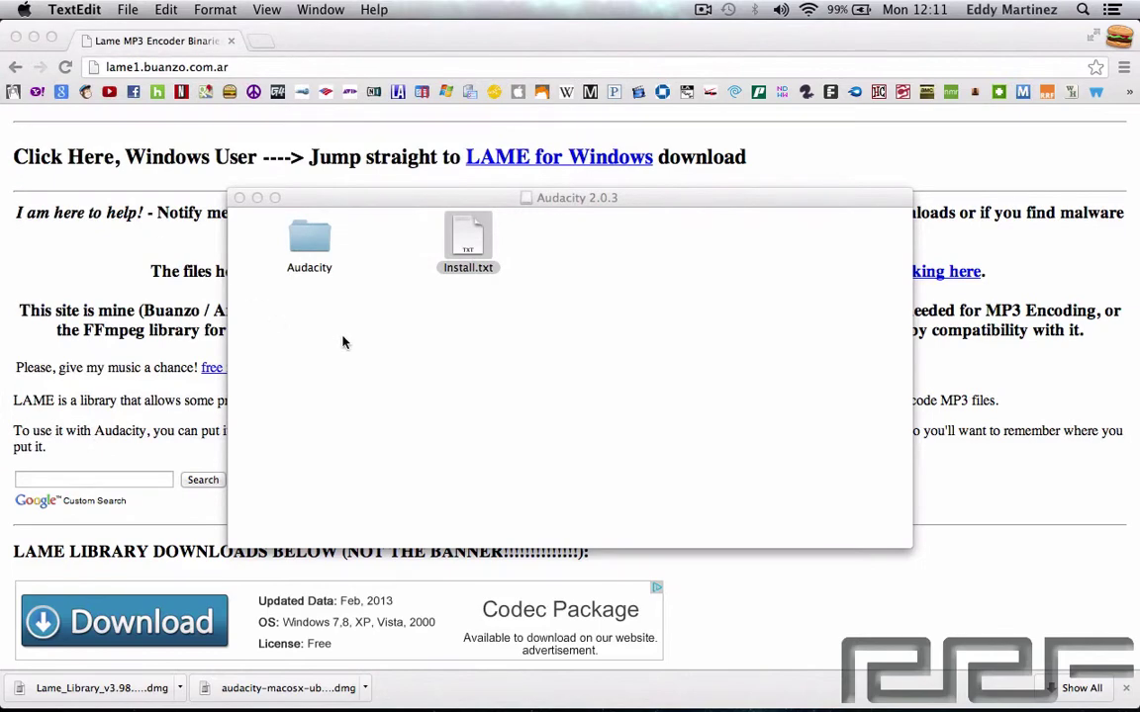
pyautogui.click(310, 248)
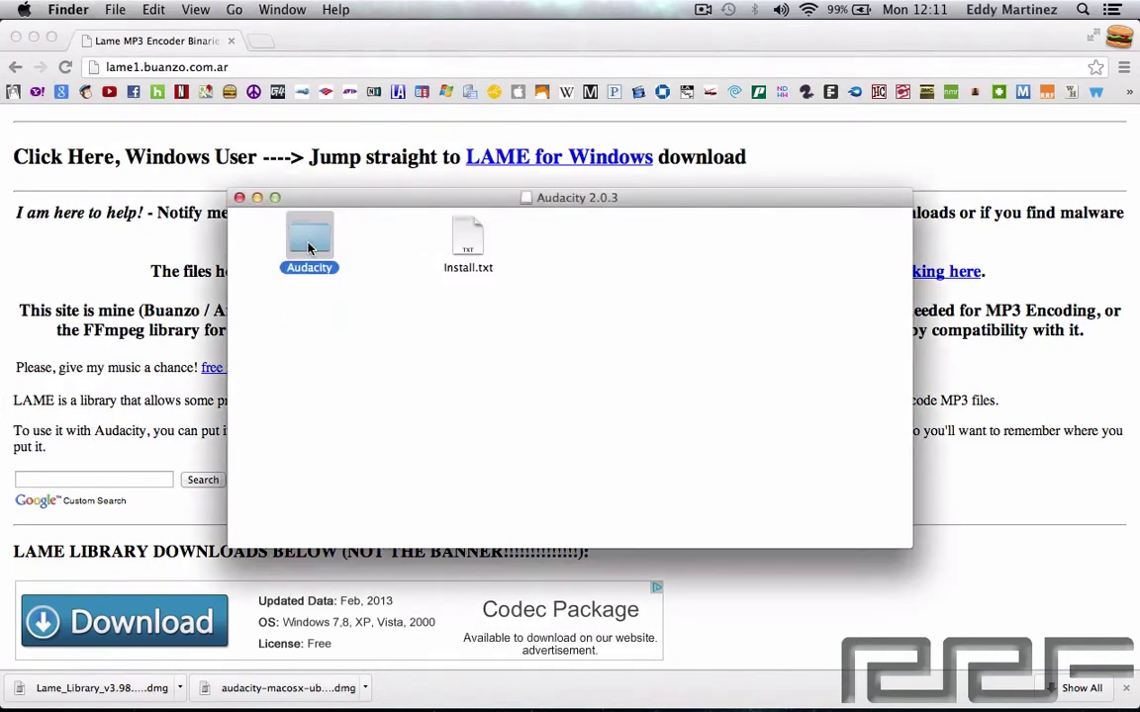
pyautogui.doubleClick(310, 248)
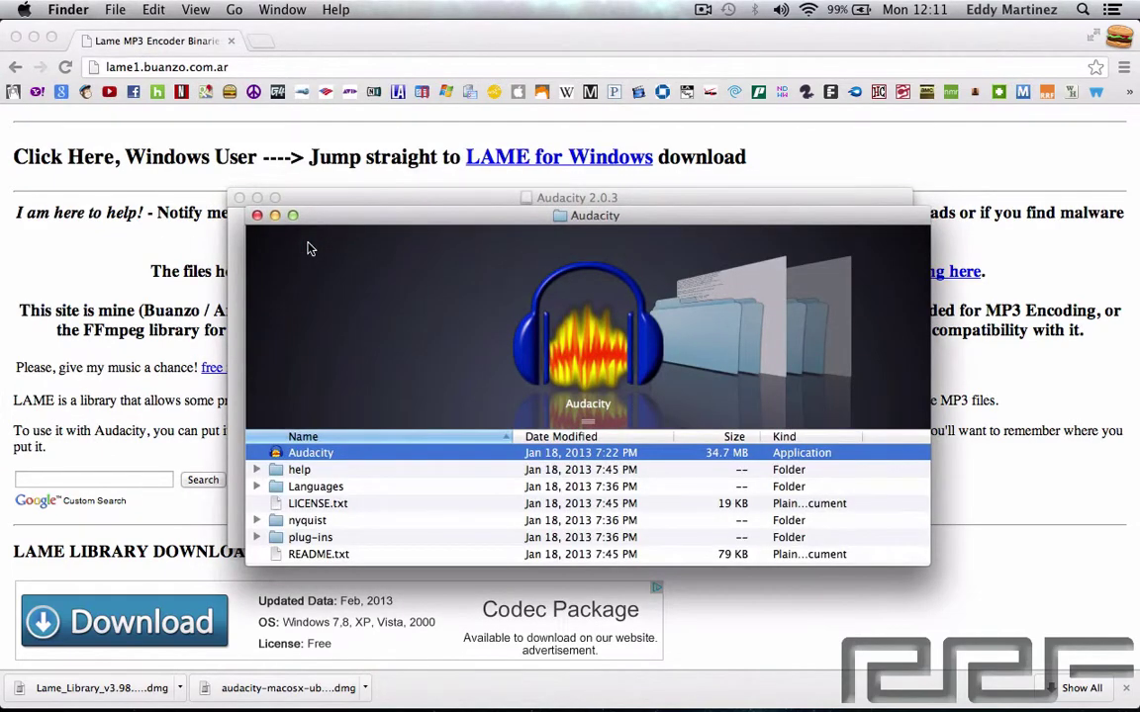
# Step: Launch the Audacity application and approve the downloaded-from-Internet warning
pyautogui.click(33, 37)
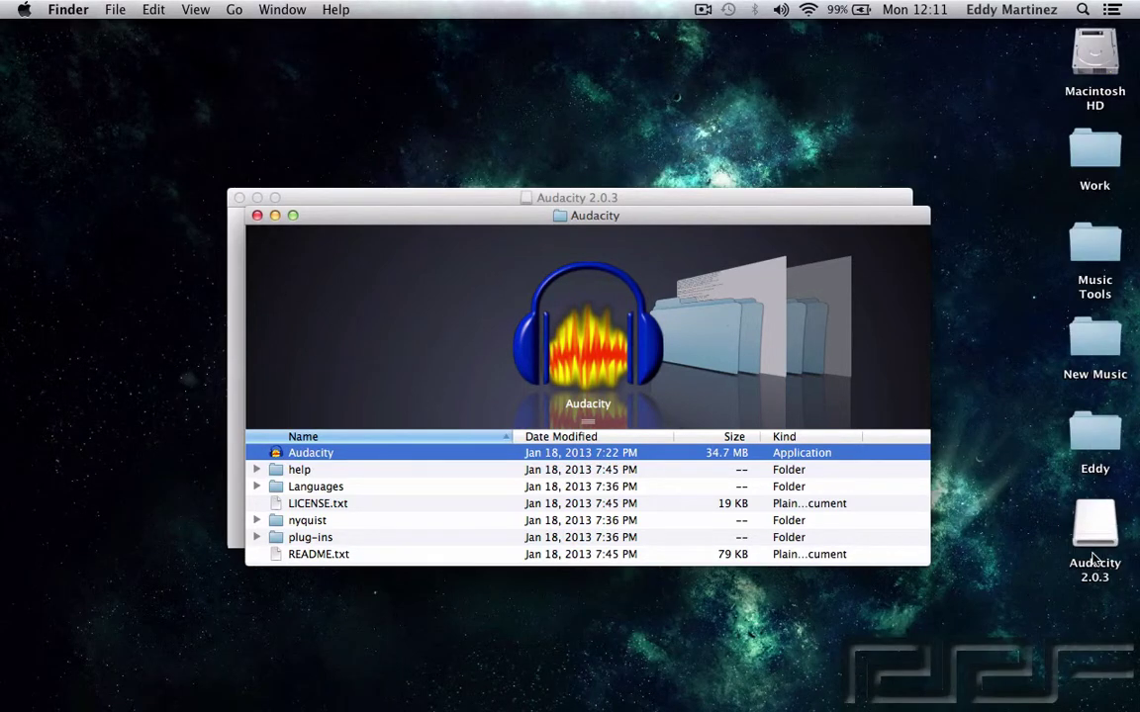
pyautogui.doubleClick(277, 454)
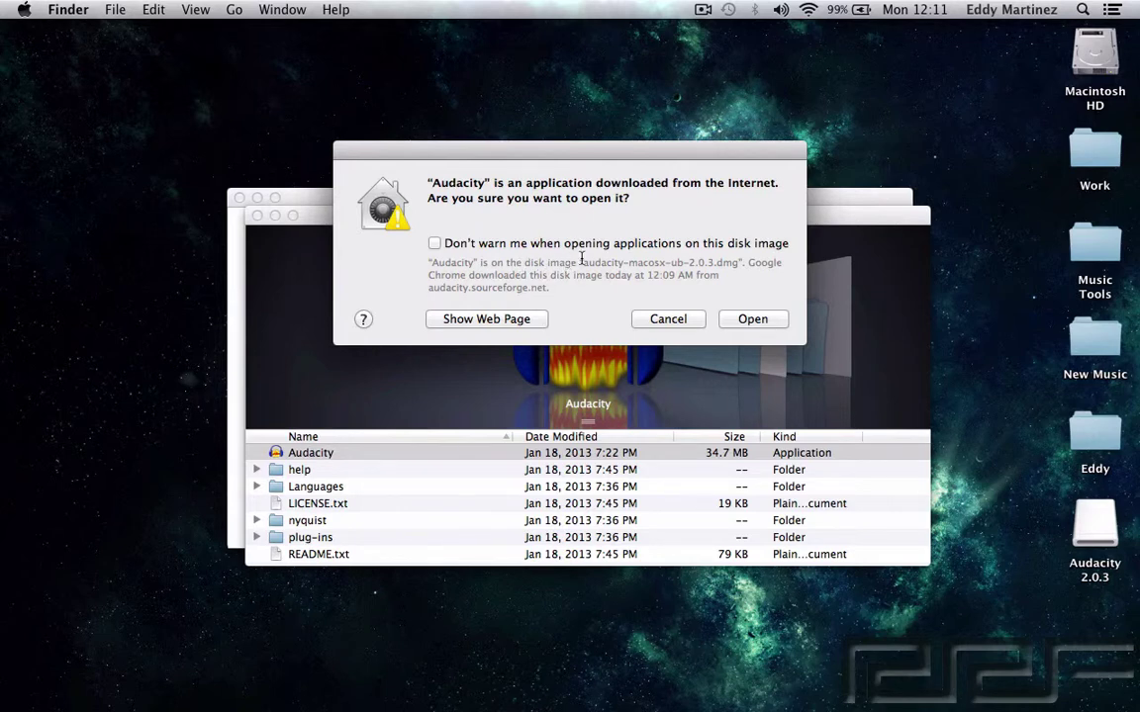
pyautogui.click(752, 318)
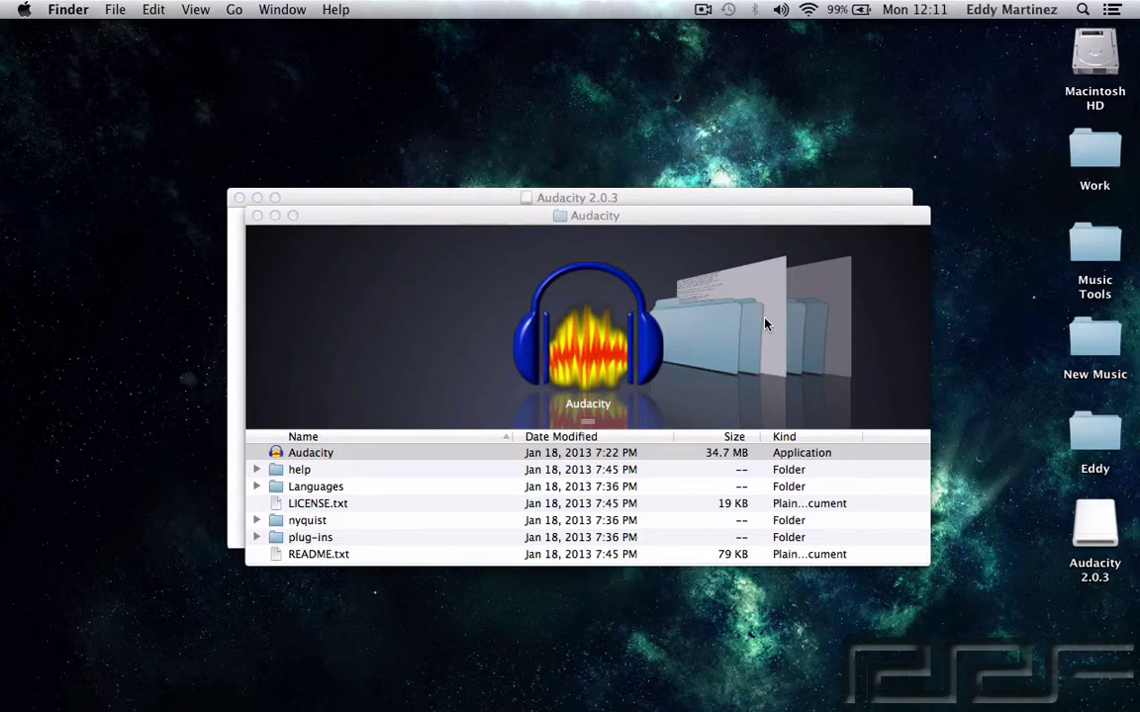
pyautogui.click(441, 197)
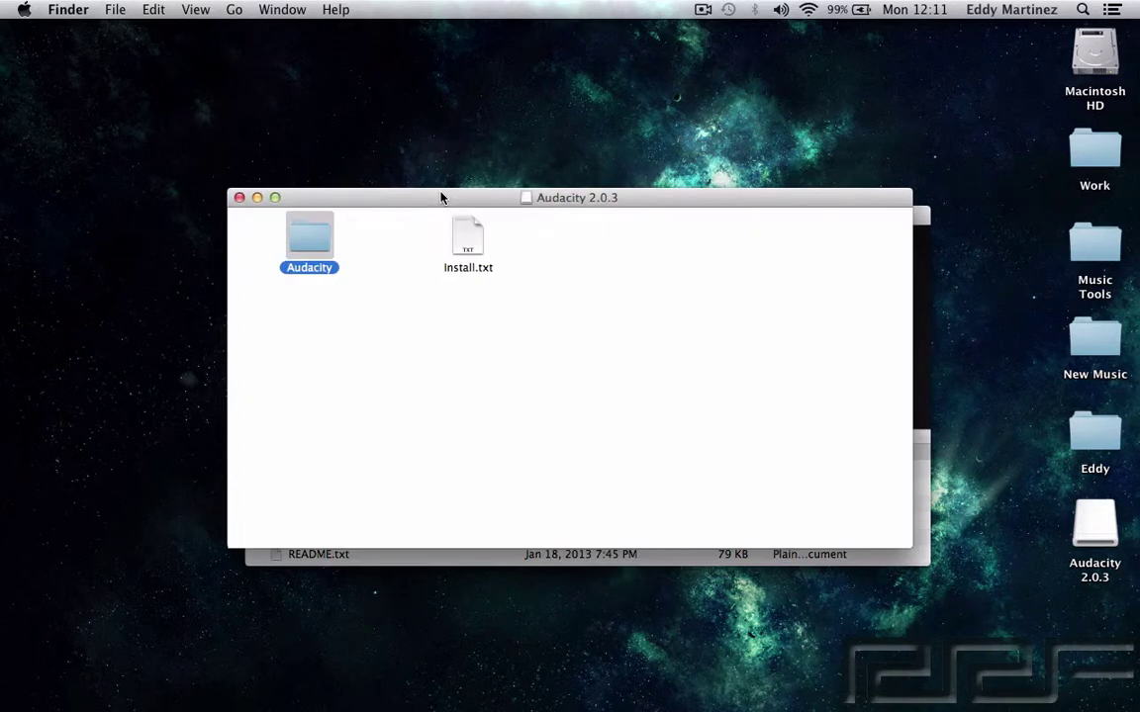
# Step: Close the disk image and Audacity folder windows, dismiss the Welcome dialog, and enlarge the project window
pyautogui.click(239, 198)
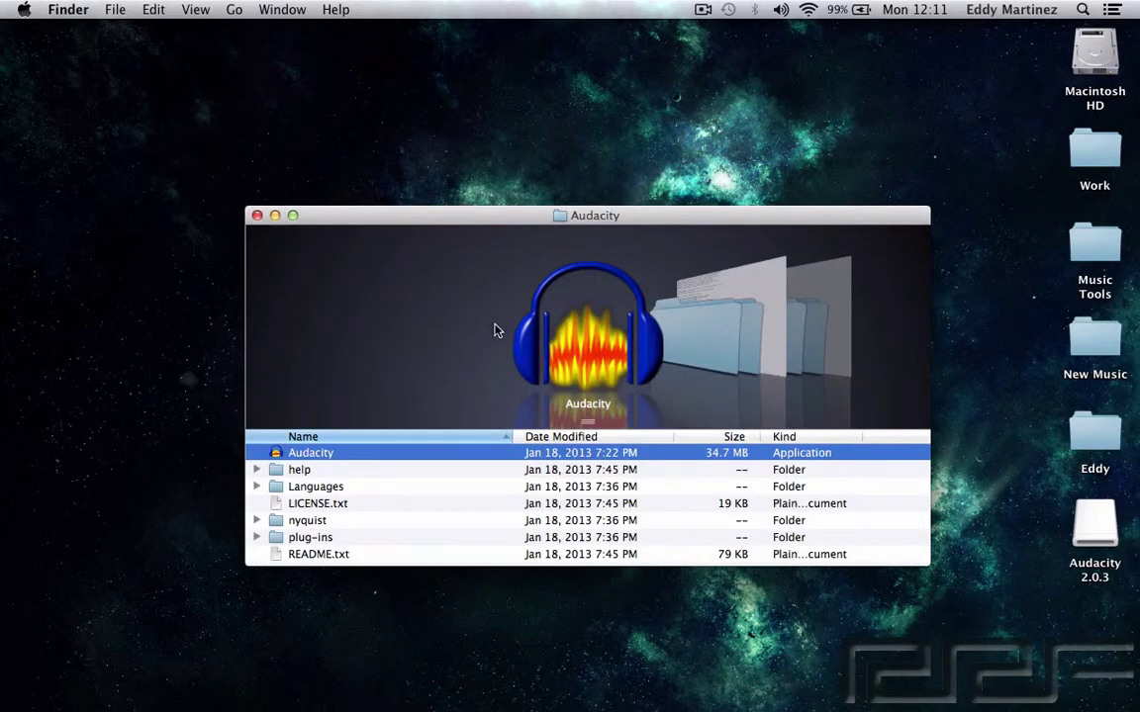
pyautogui.moveTo(410, 213); pyautogui.dragTo(310, 12)
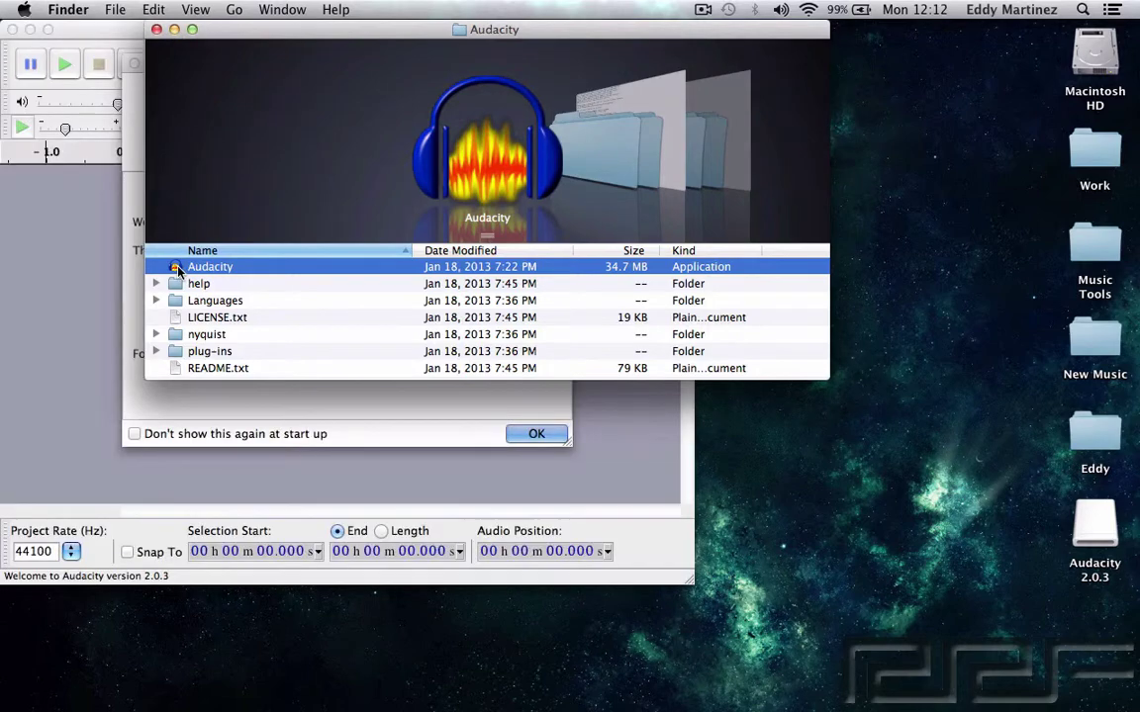
pyautogui.moveTo(178, 270); pyautogui.dragTo(468, 699)
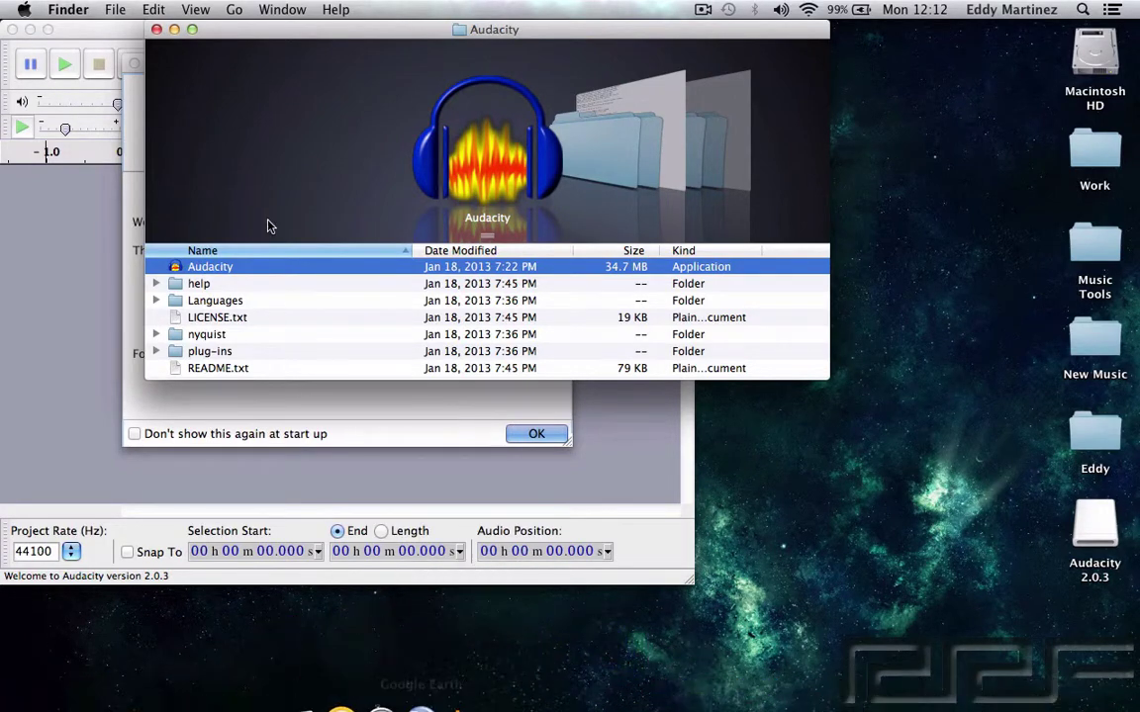
pyautogui.click(156, 29)
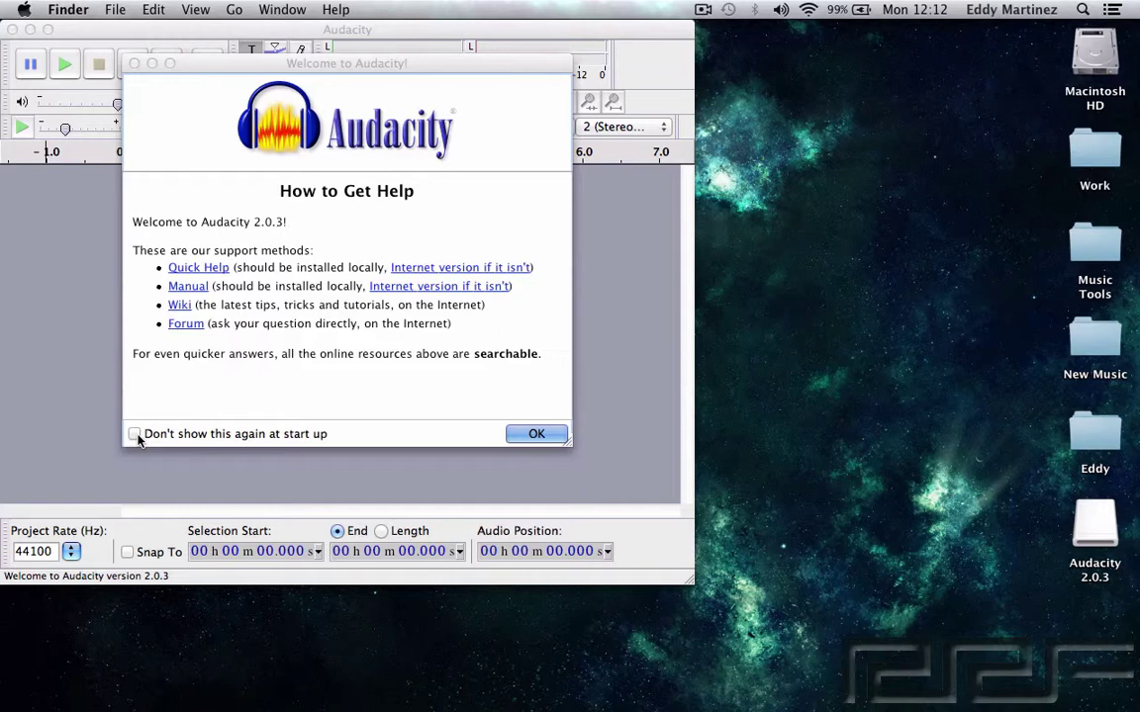
pyautogui.click(535, 436)
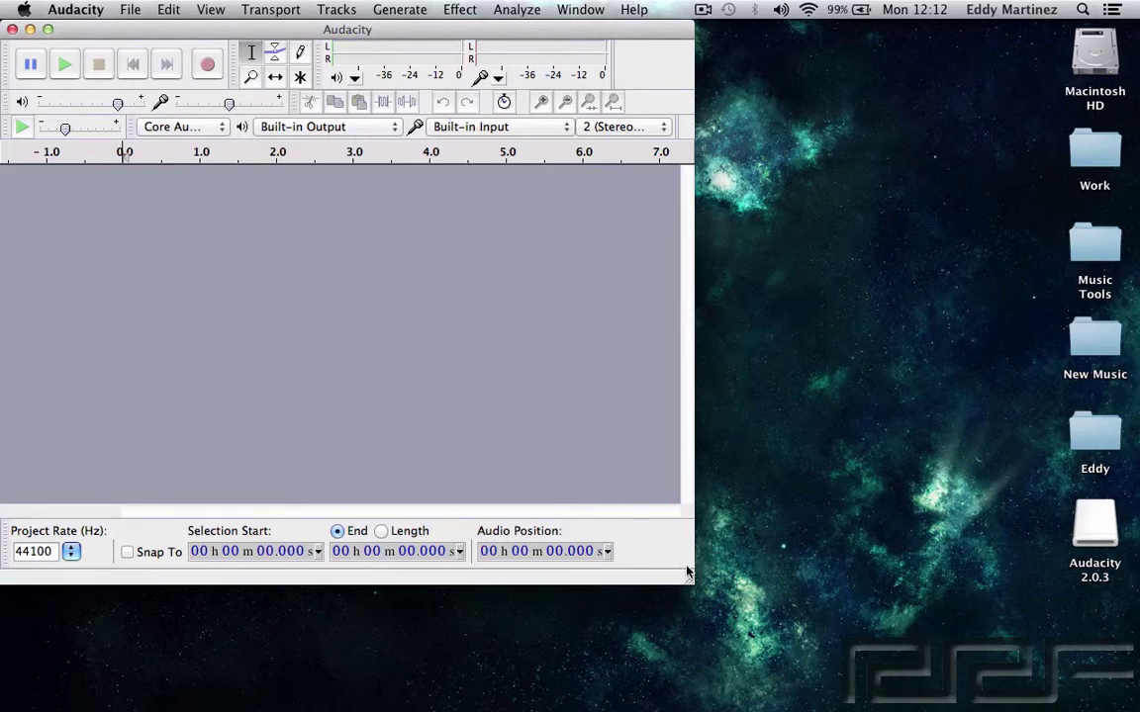
pyautogui.moveTo(692, 587); pyautogui.dragTo(1136, 708)
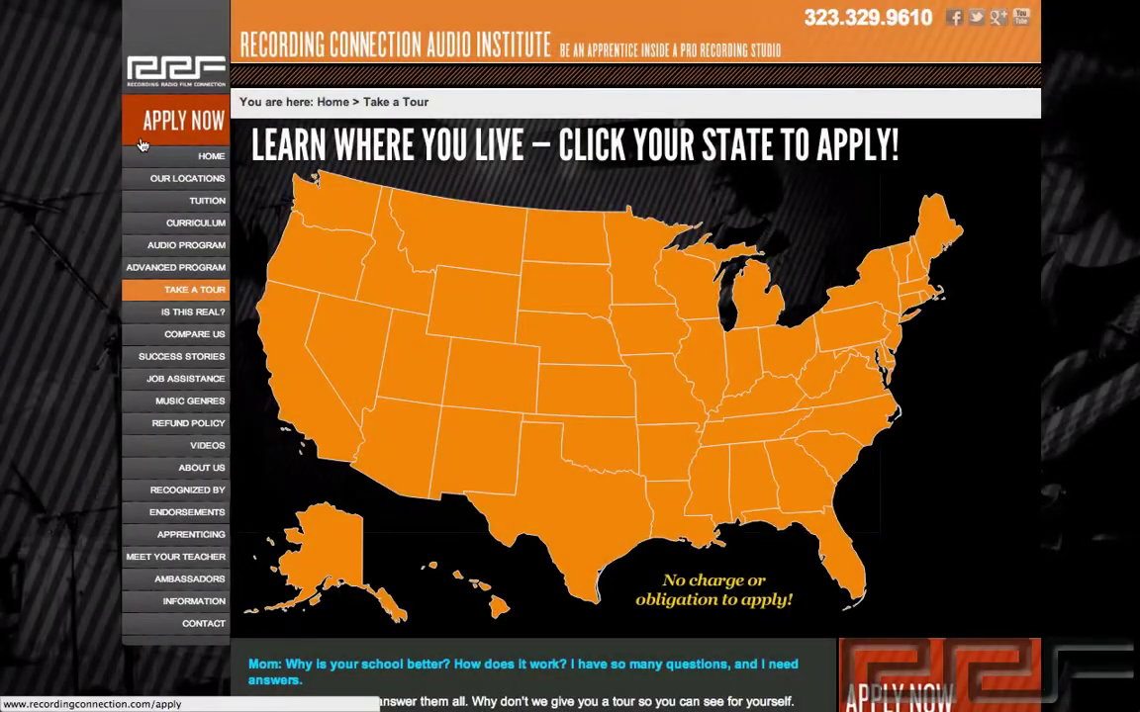
# Step: Browse the Recording Connection home, Take a Tour and California pages
pyautogui.click(151, 135)
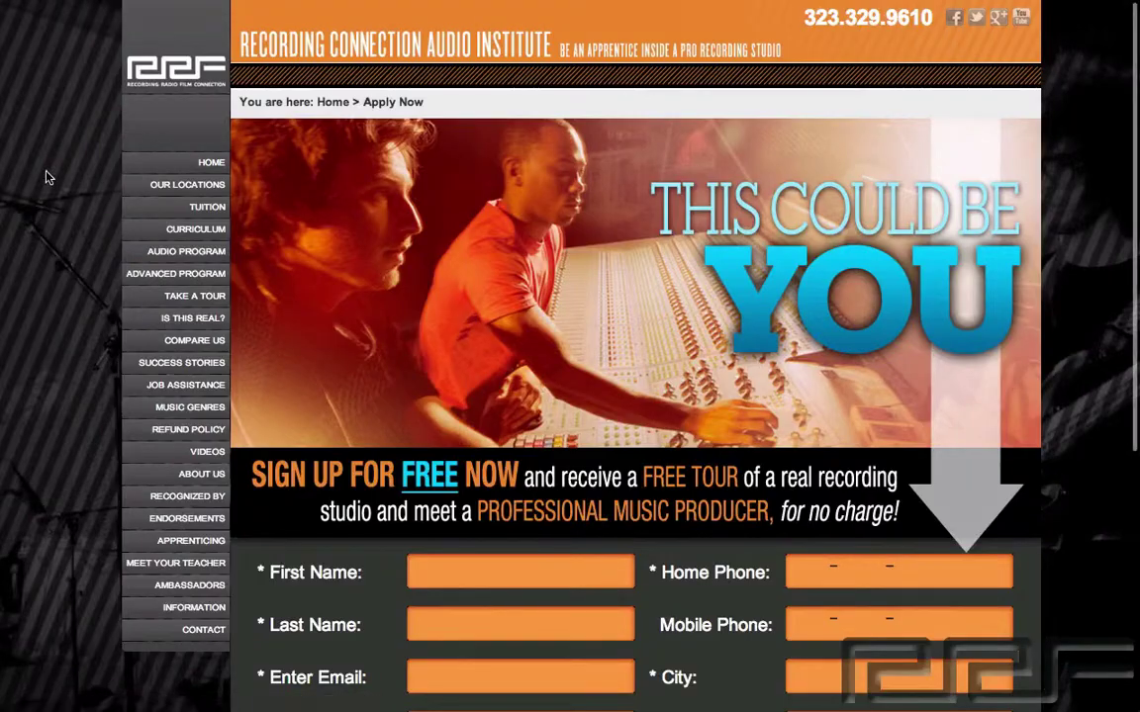
pyautogui.click(129, 77)
pyautogui.scroll(-5, 7, 199)
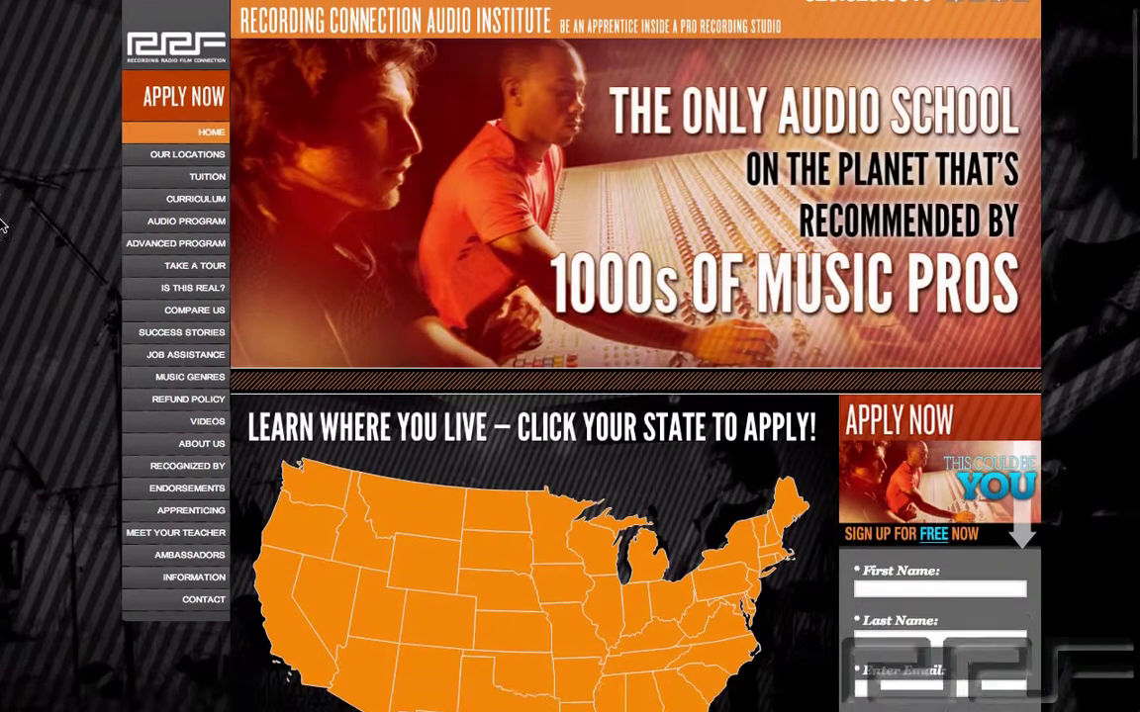
pyautogui.scroll(5, 3, 226)
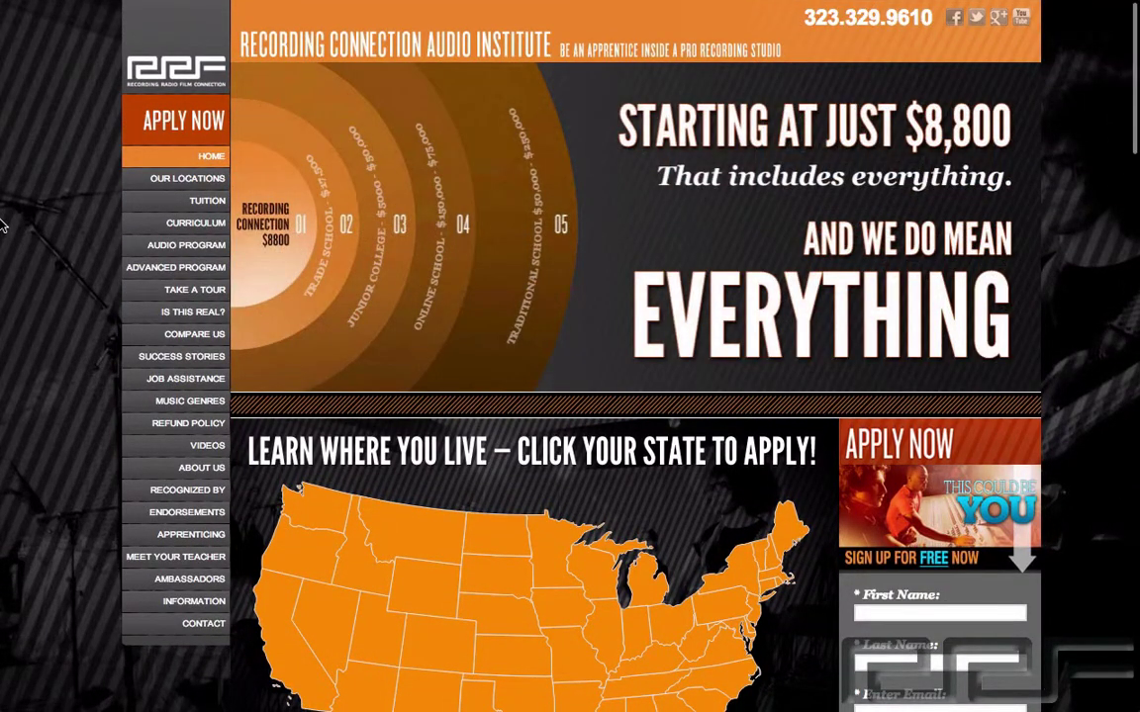
pyautogui.click(172, 291)
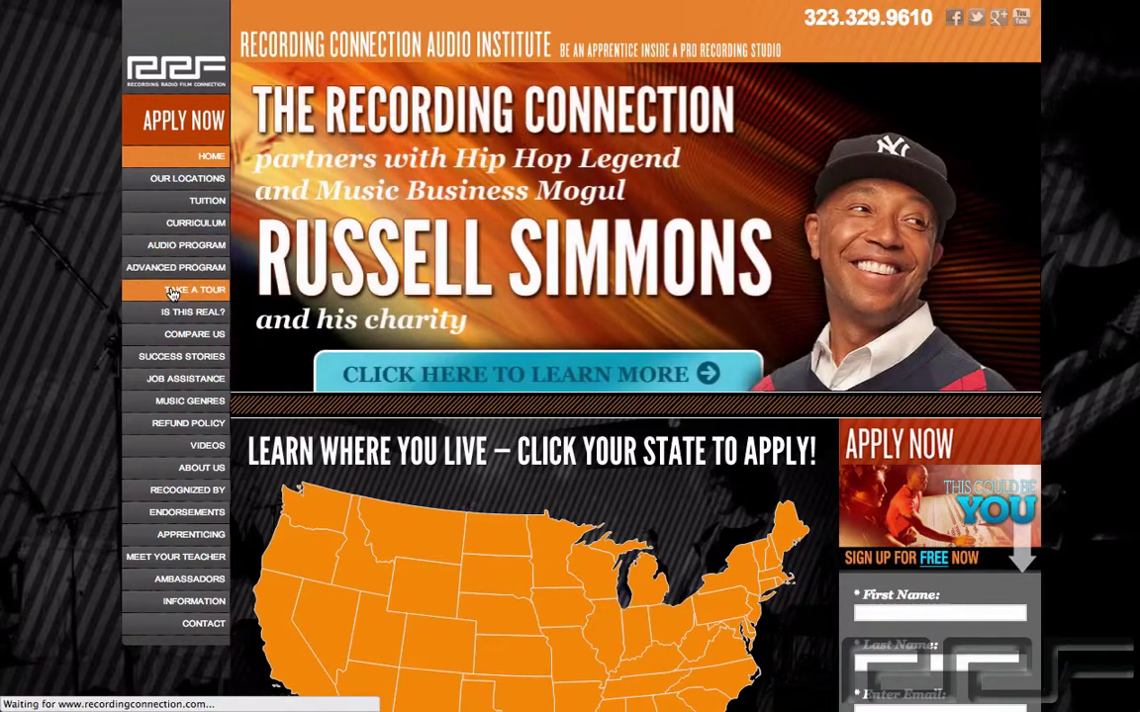
pyautogui.click(307, 381)
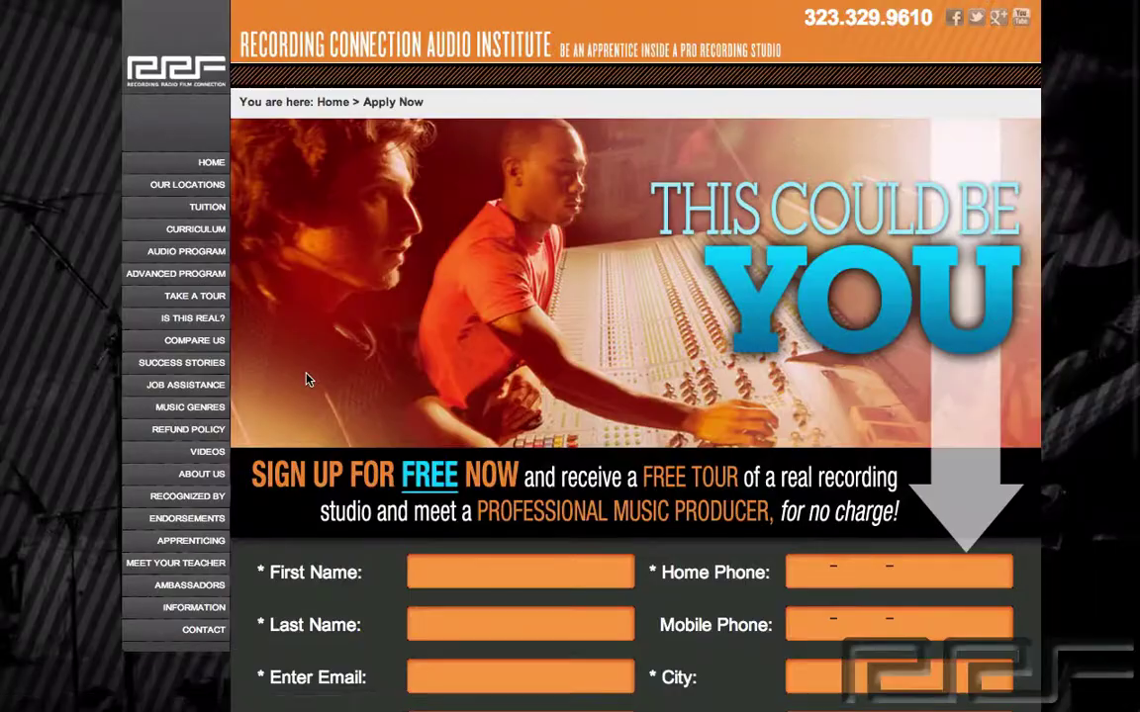
pyautogui.scroll(5, 307, 378)
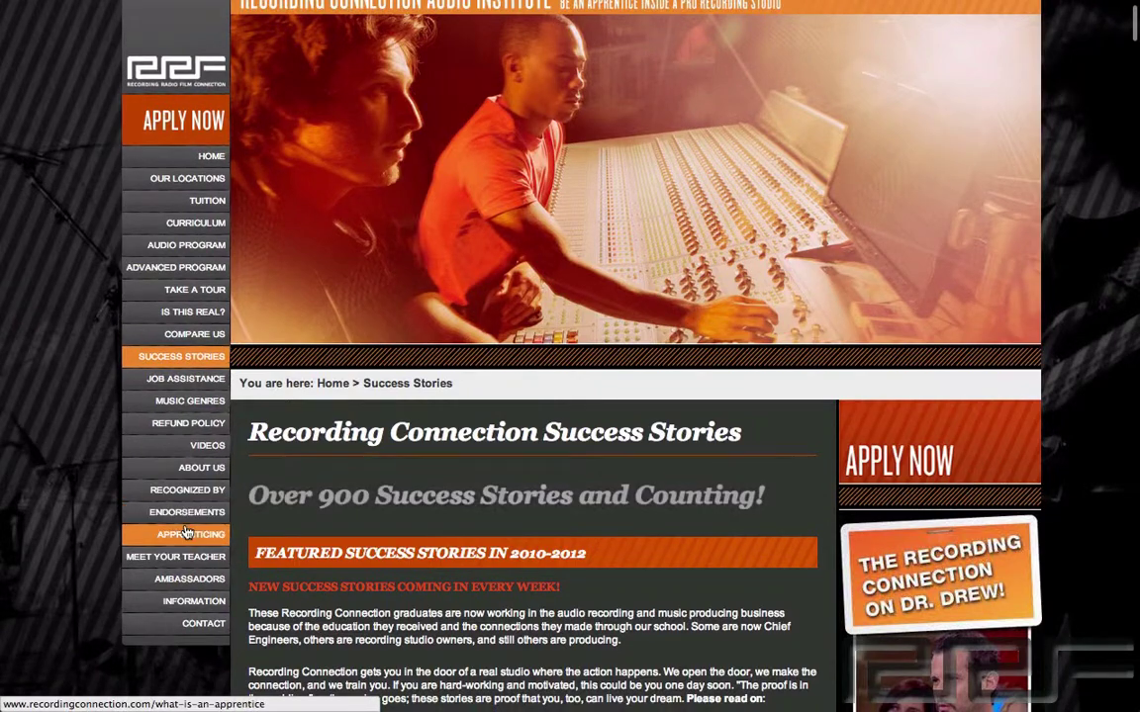
# Step: Open the Celebrity Difference page and page through its featured professionals with VIEW MORE
pyautogui.click(194, 514)
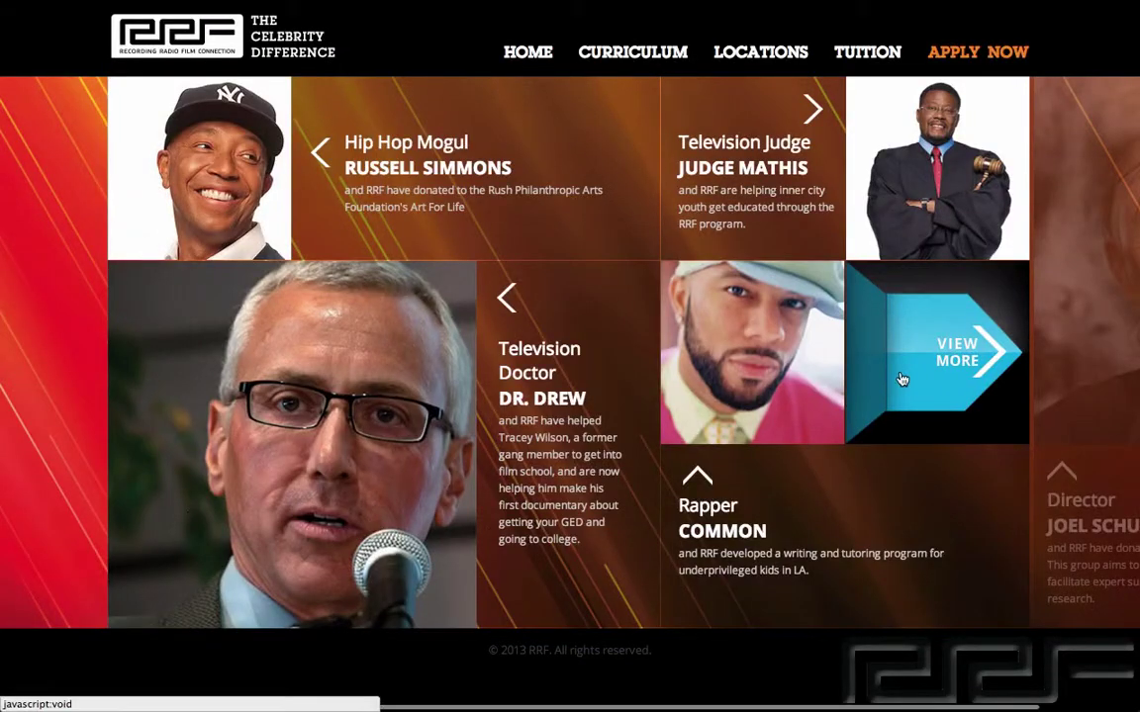
pyautogui.click(979, 354)
pyautogui.click(982, 356)
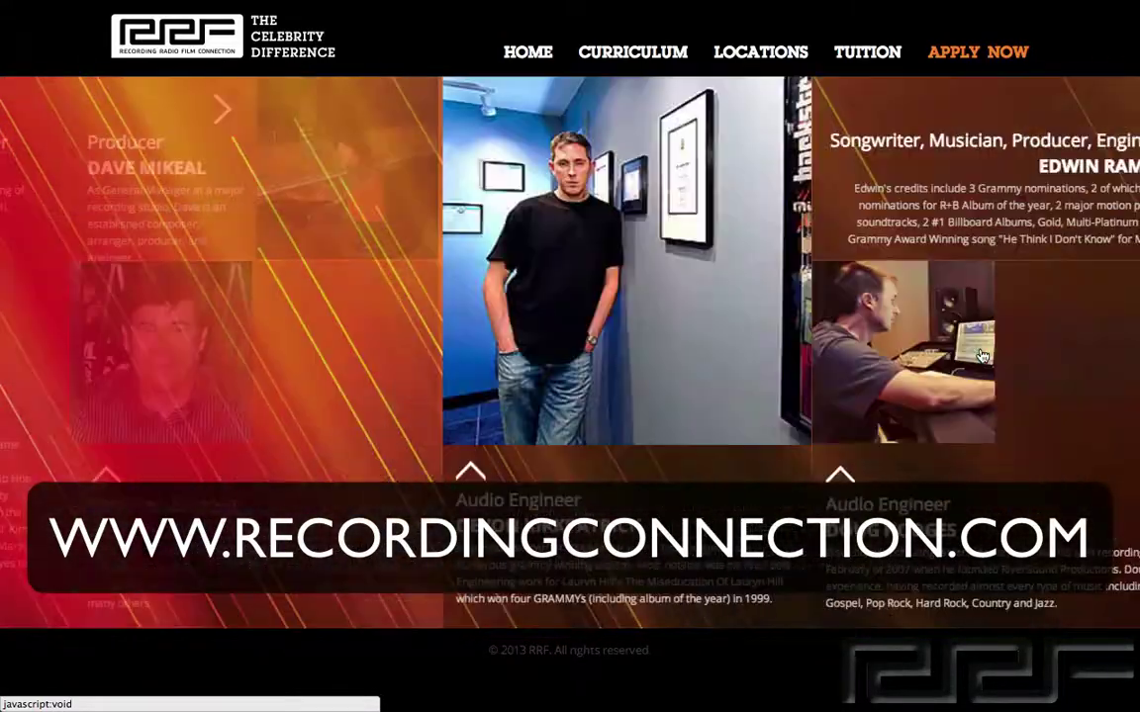
pyautogui.click(983, 357)
pyautogui.click(982, 356)
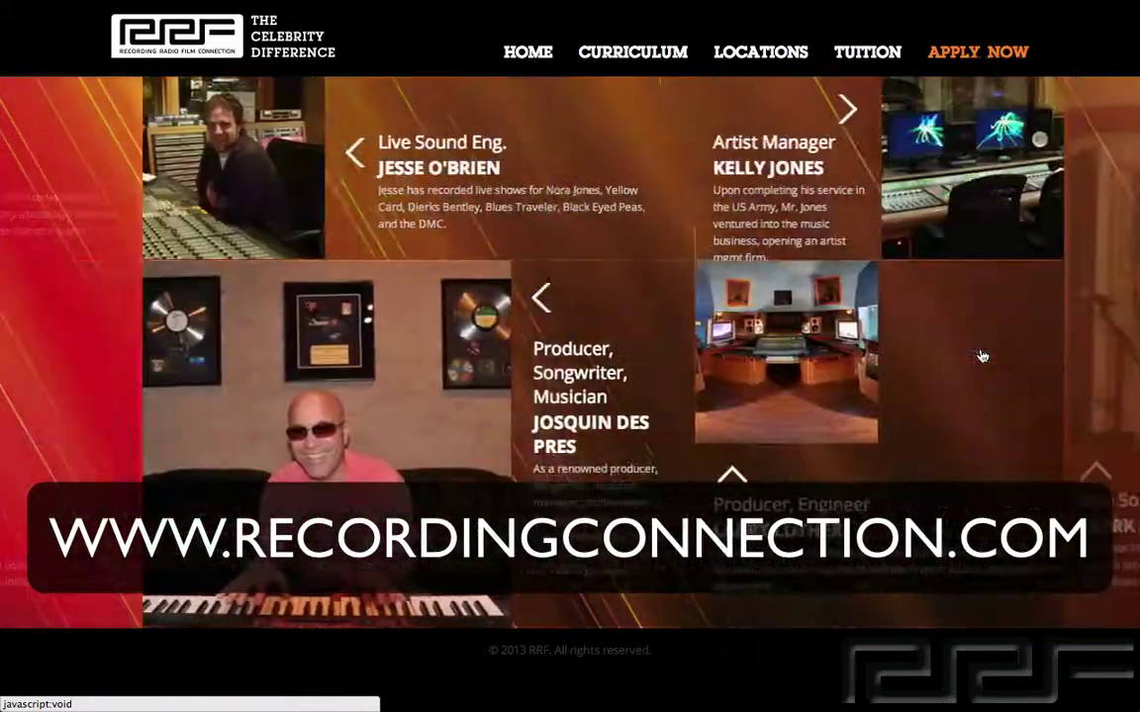